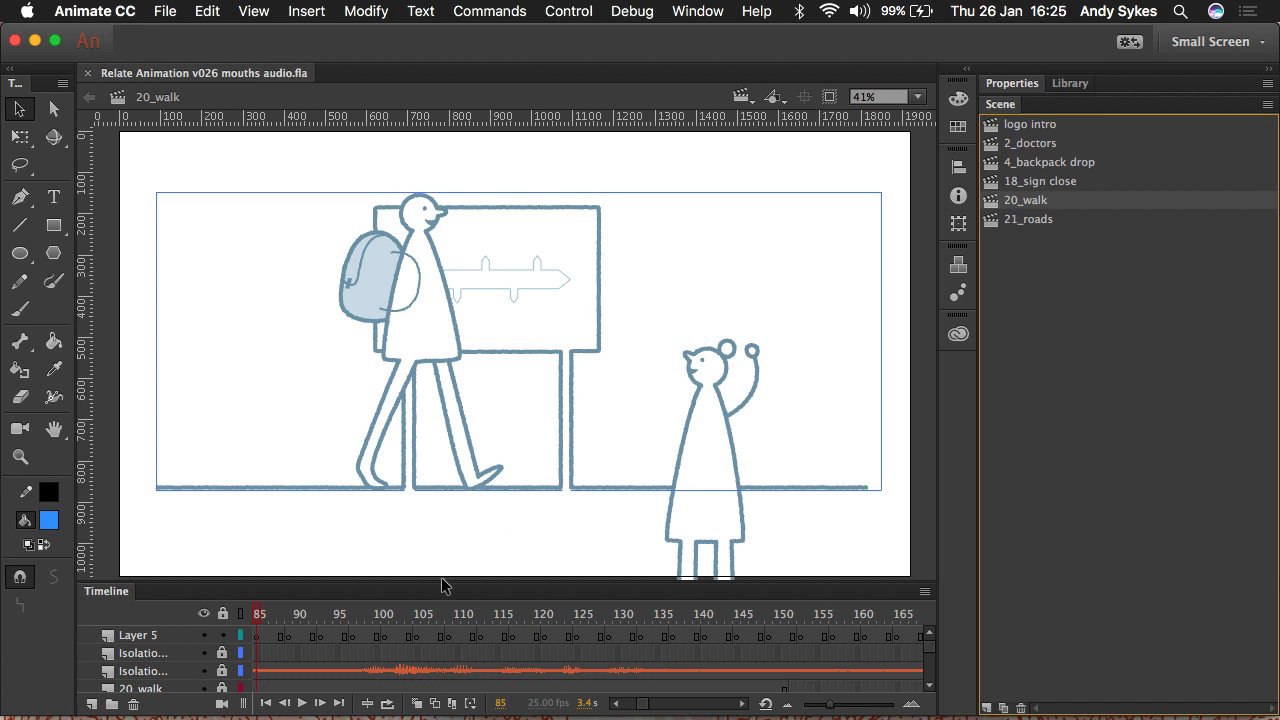
Enlarge the timeline so many more of the 20_walk scene's layers show above the stage
drag(441, 583, 458, 368)
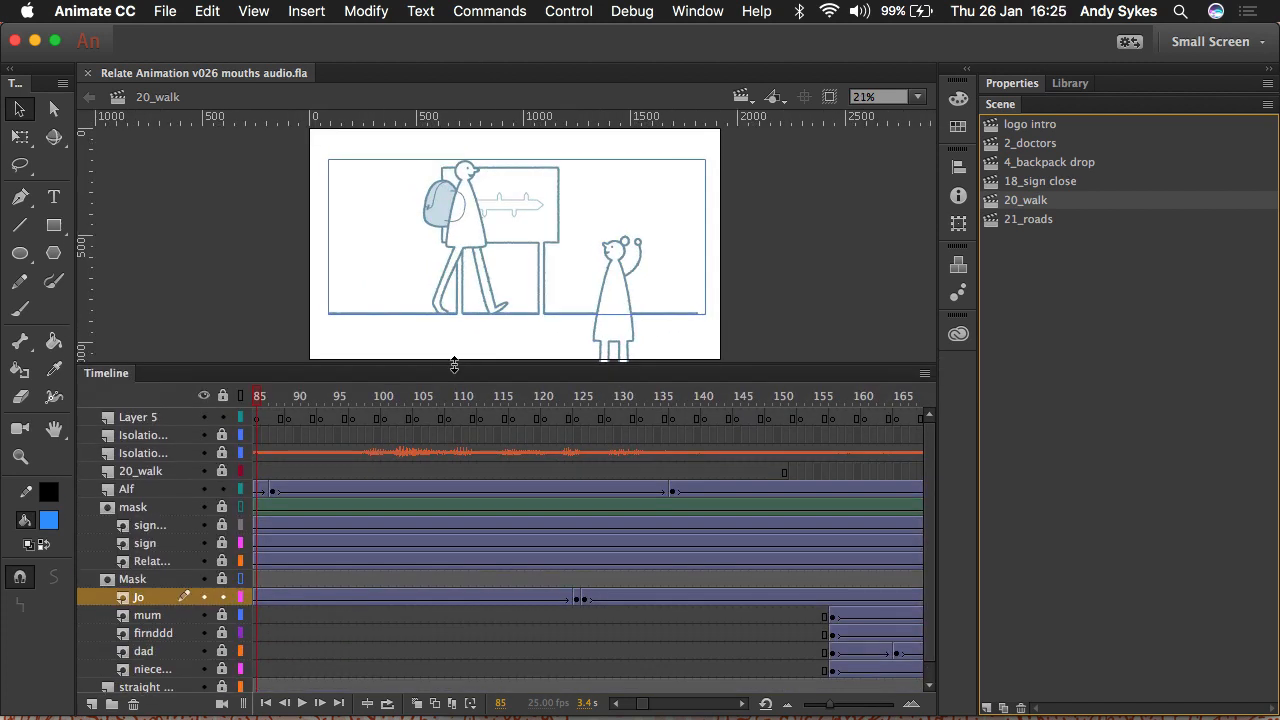
scroll(192, 565, left, 3)
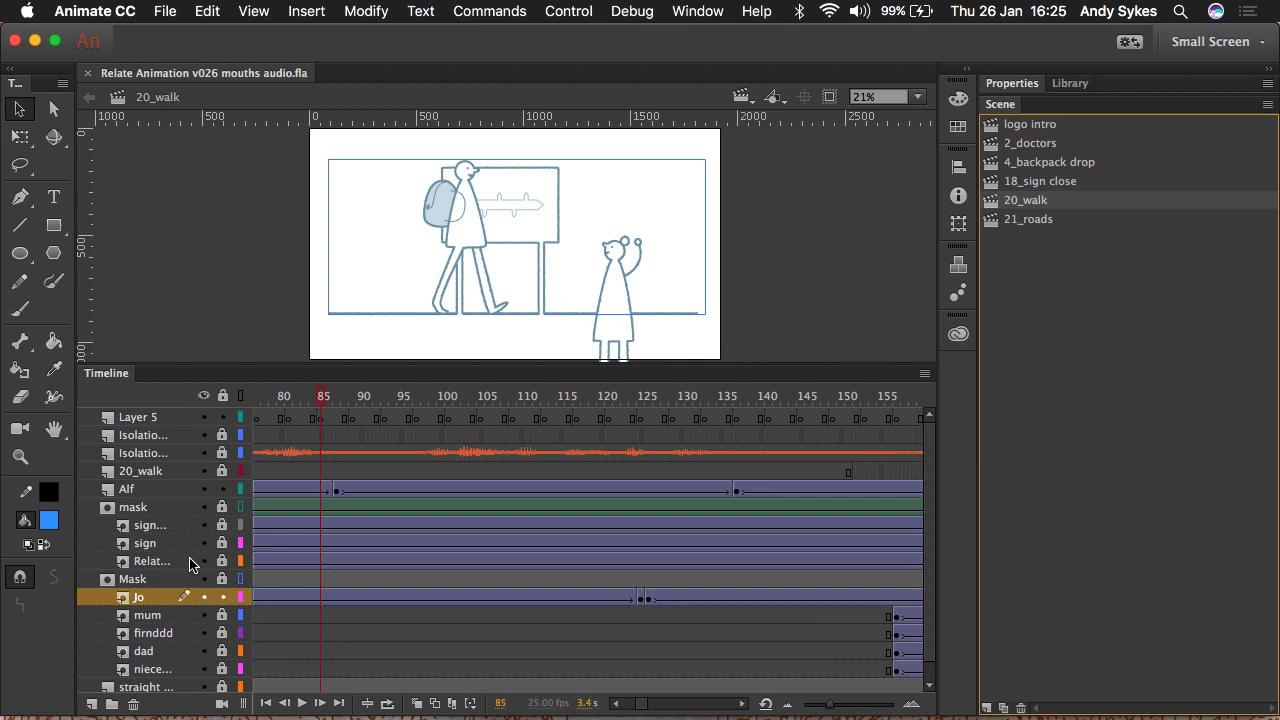
scroll(192, 565, down, 1)
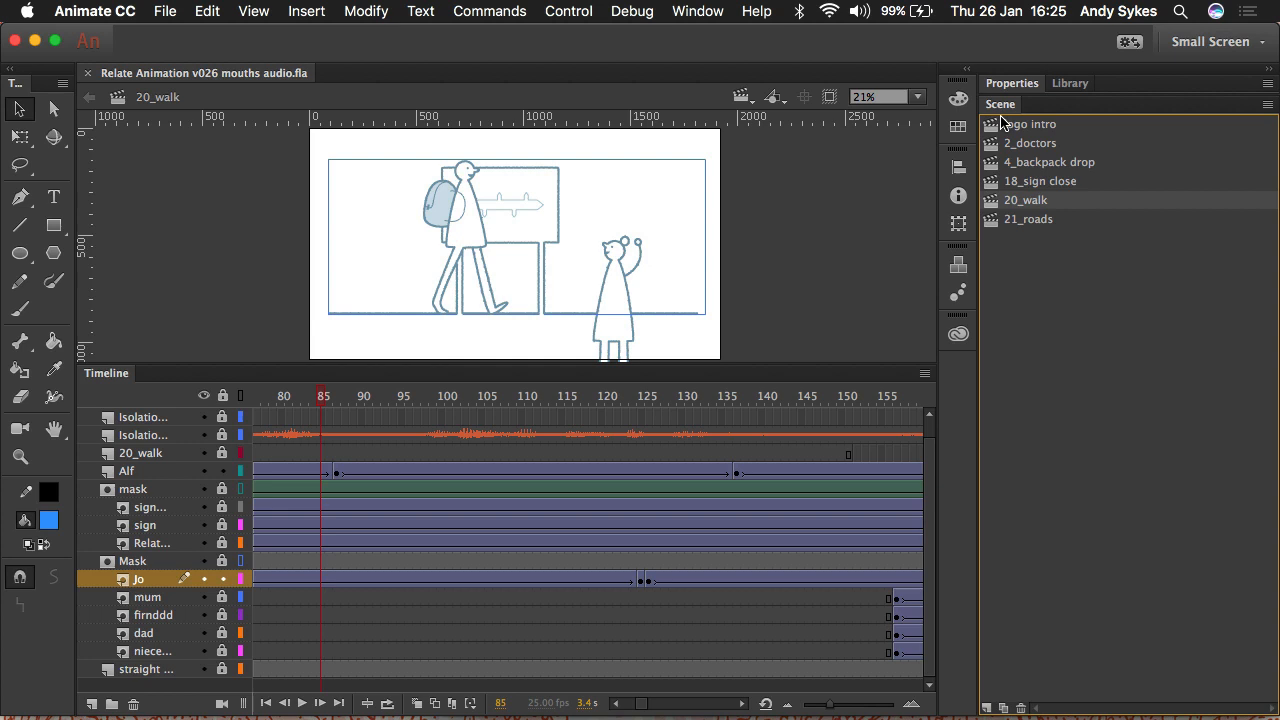
Dismiss the panel list and look through the logo intro scene at an earlier frame
click(698, 11)
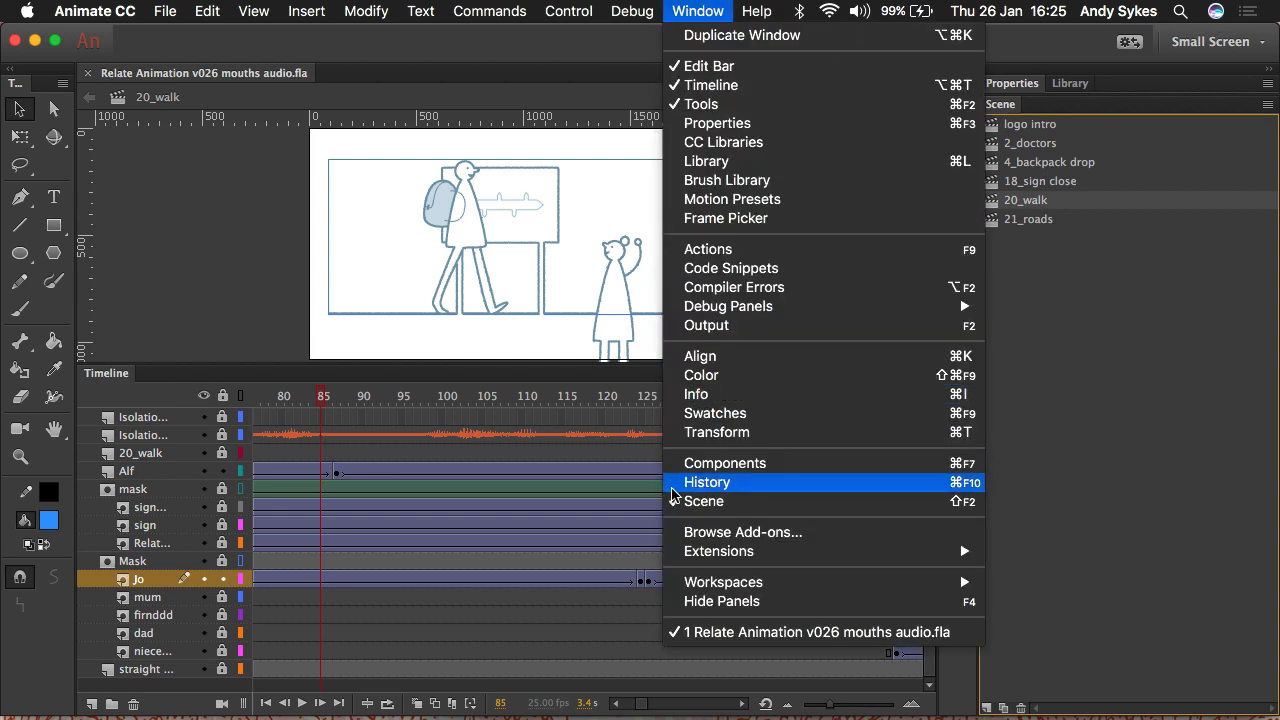
key(Escape)
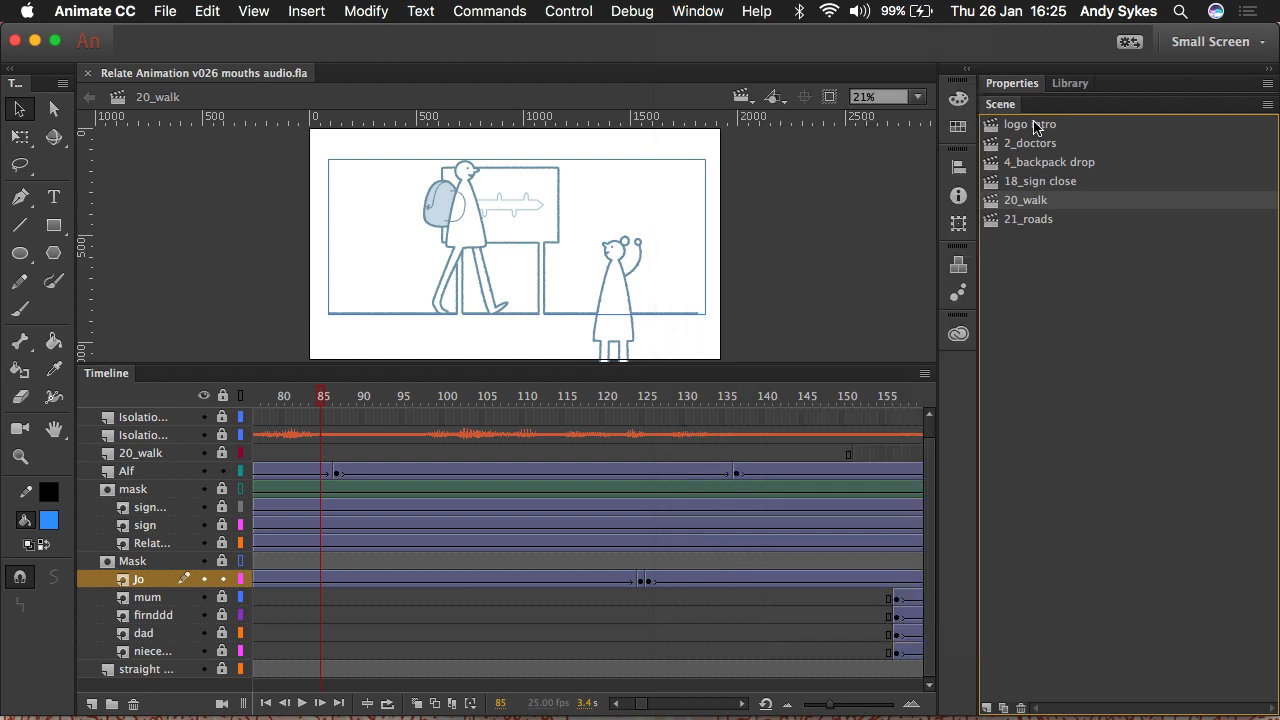
click(1030, 124)
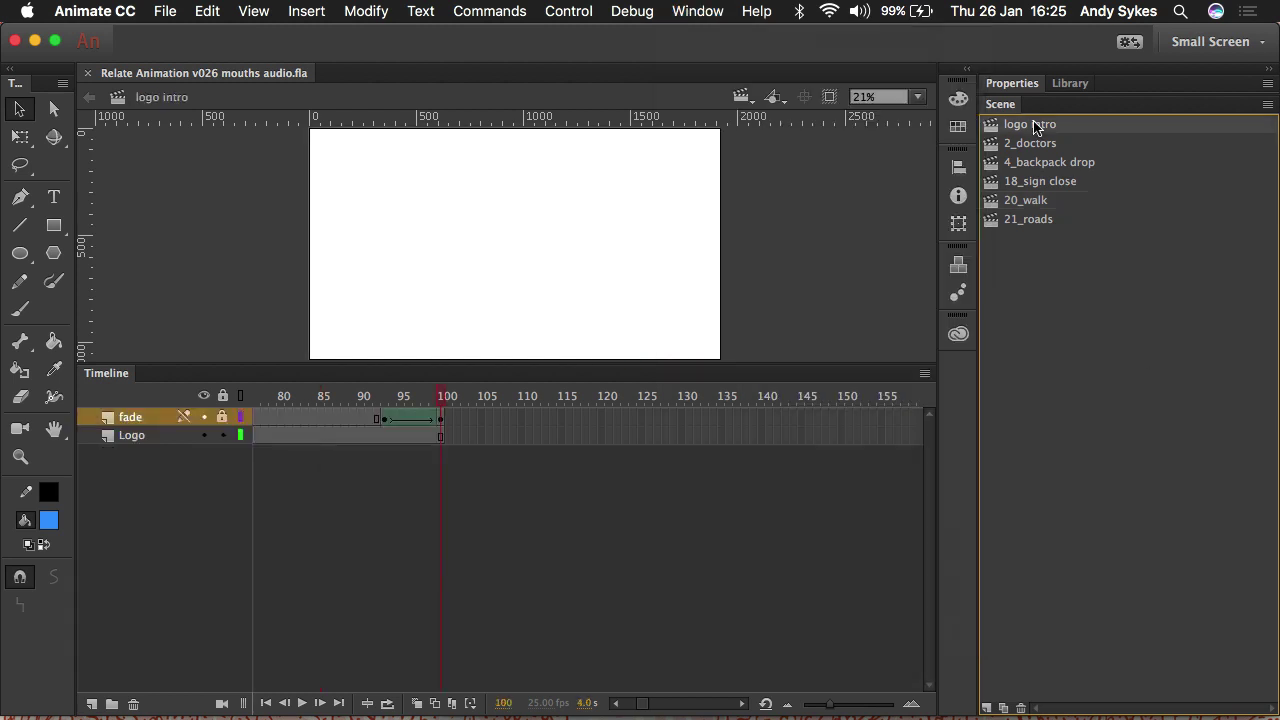
click(470, 395)
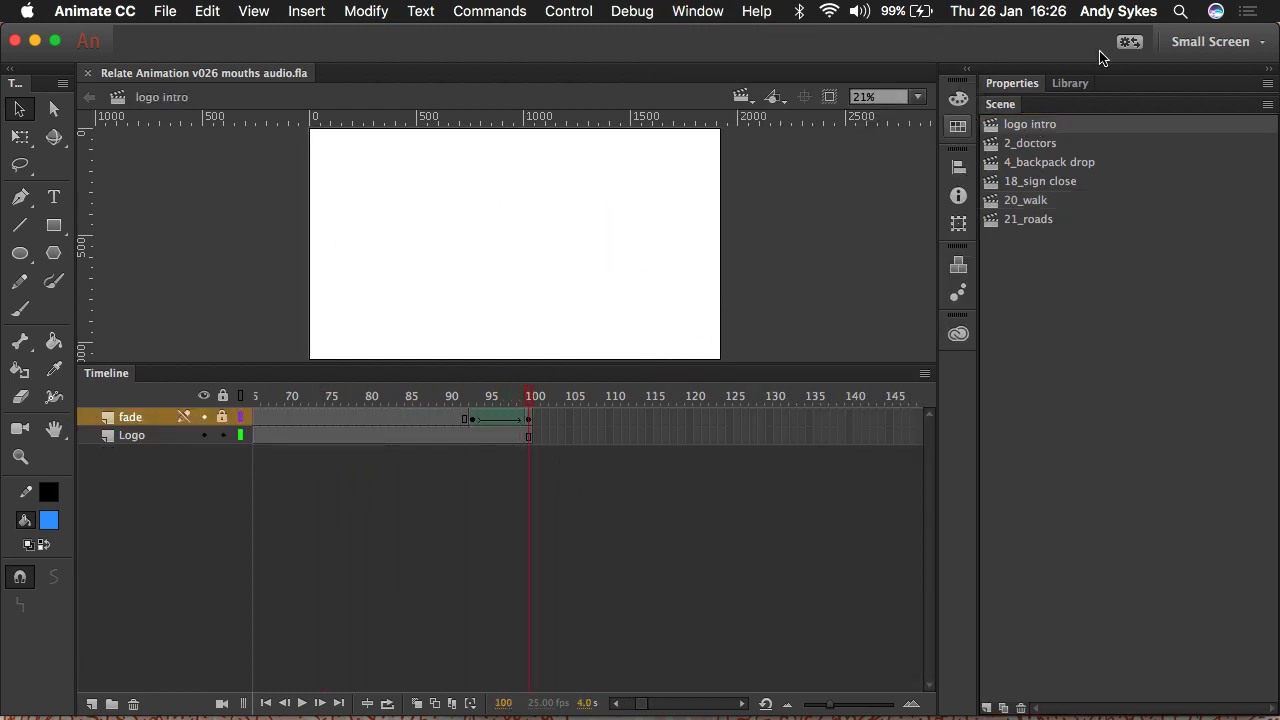
Switch to the 2_doctors scene and scrub its animation from an early frame
click(1030, 143)
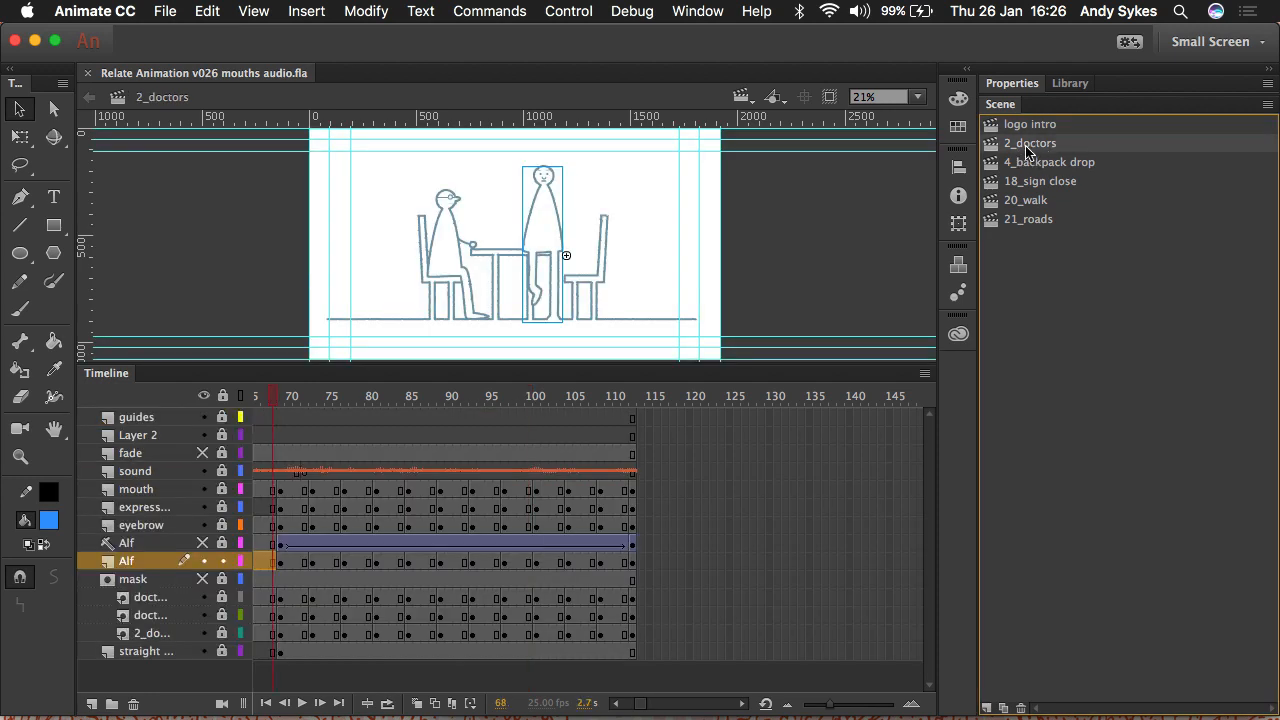
scroll(300, 420, left, 5)
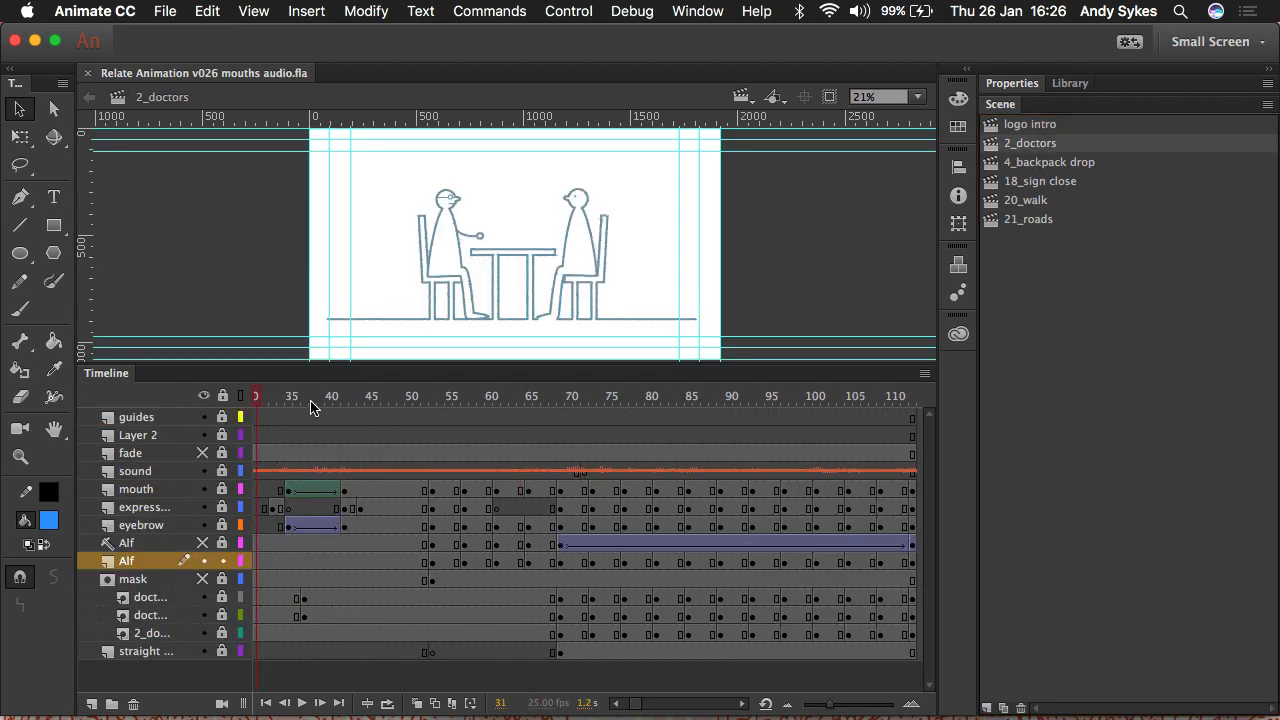
click(316, 400)
mouse_move(320, 402)
mouse_down()
mouse_move(755, 428)
mouse_move(930, 408)
mouse_up()
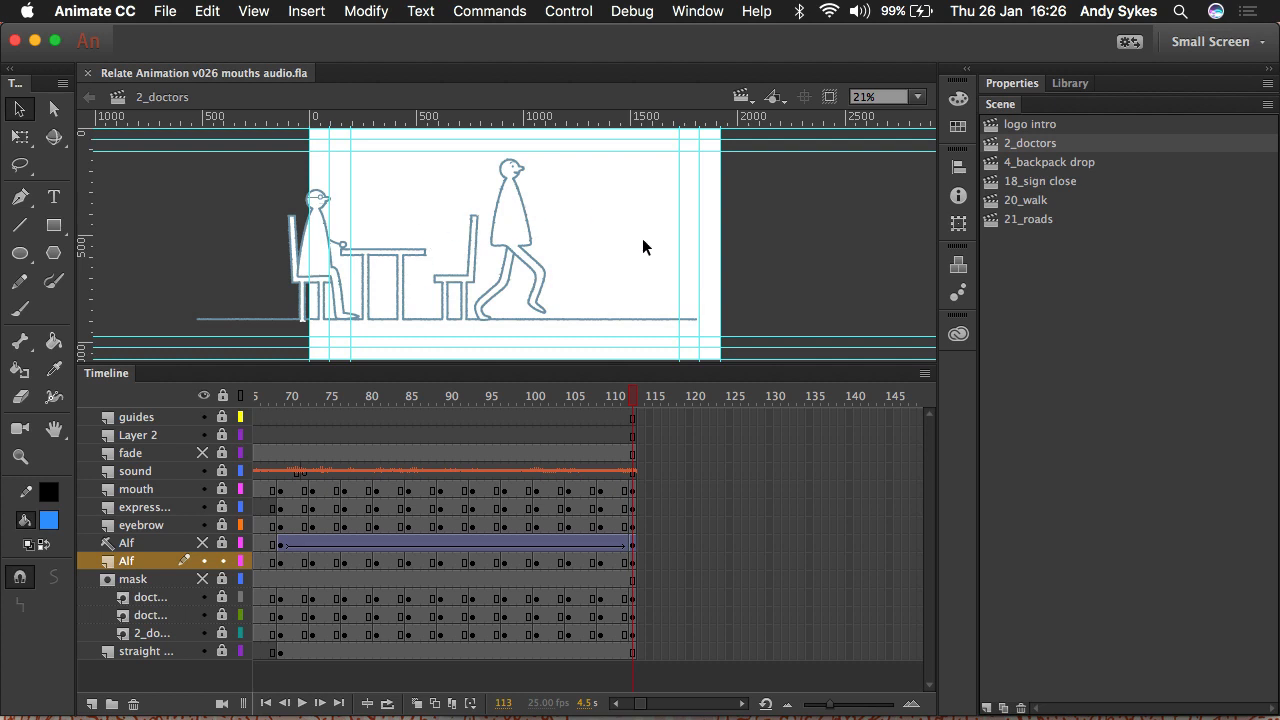
Review the 4_backpack drop scene's layers in a taller timeline, checking 2_doctors, then restore the stage
double_click(1049, 162)
scroll(190, 570, down, 10)
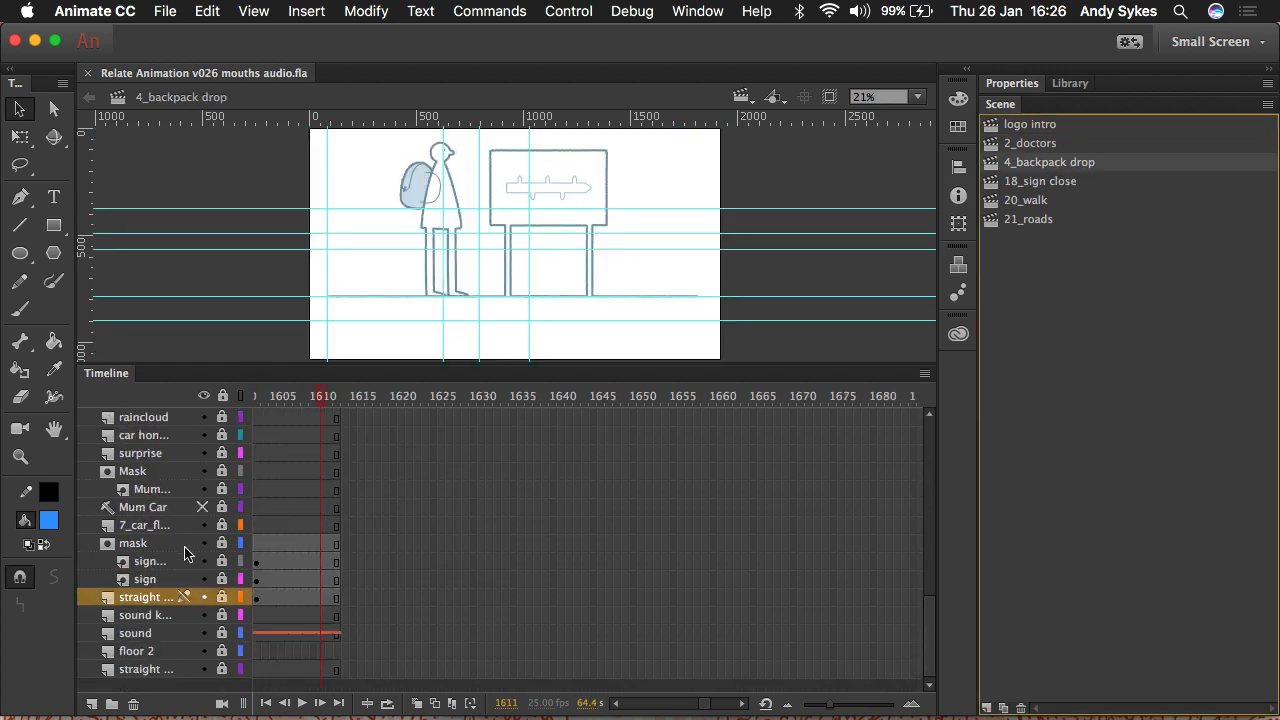
scroll(190, 560, left, 10)
scroll(186, 553, left, 15)
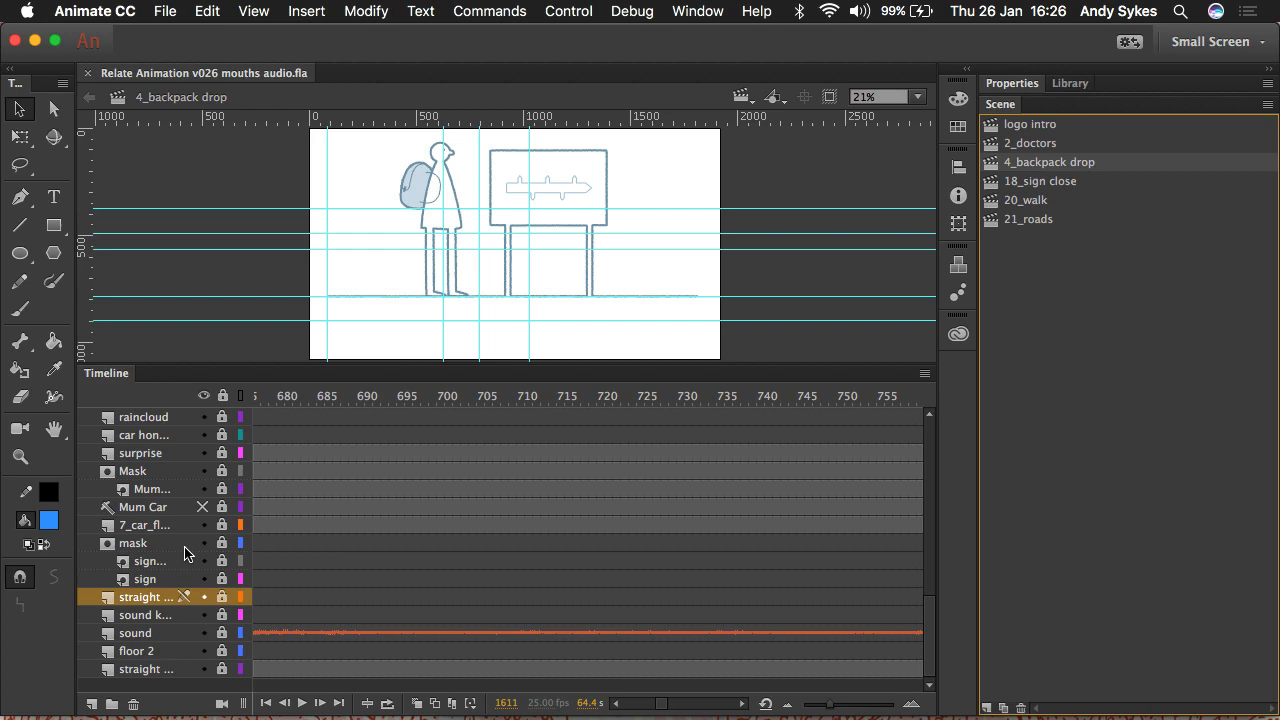
scroll(186, 553, left, 3)
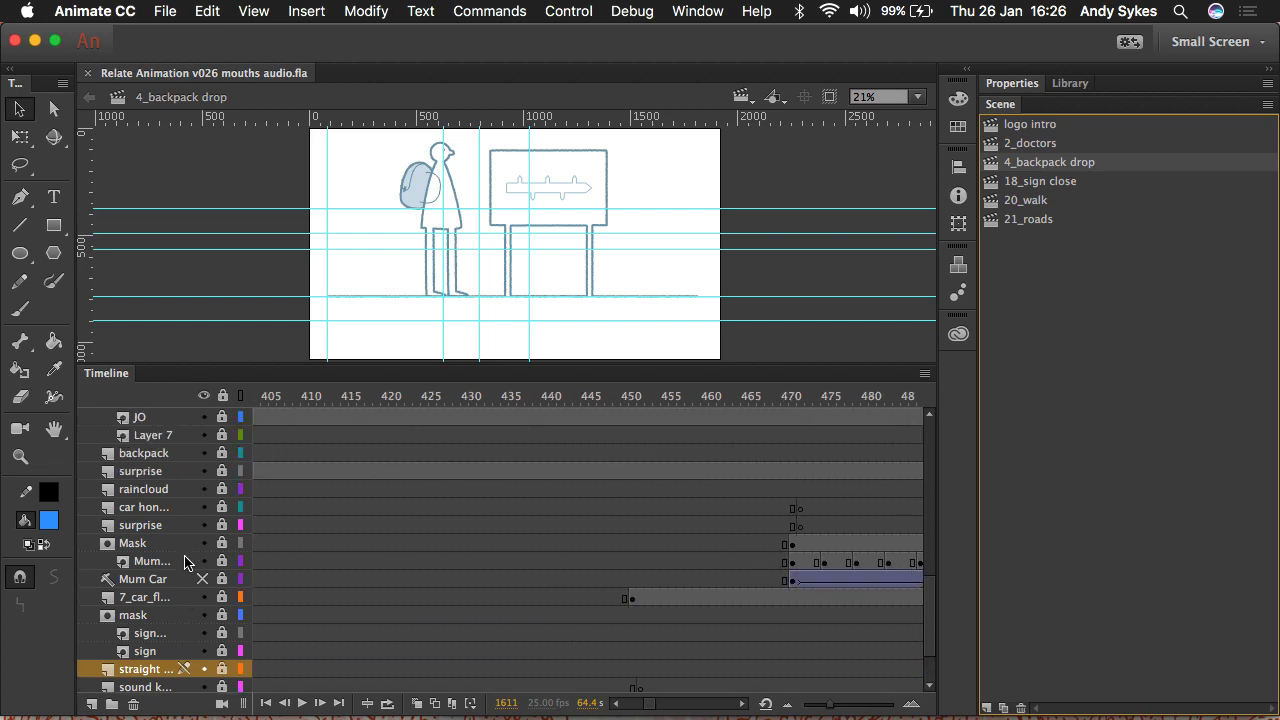
scroll(186, 558, up, 10)
scroll(186, 560, up, 5)
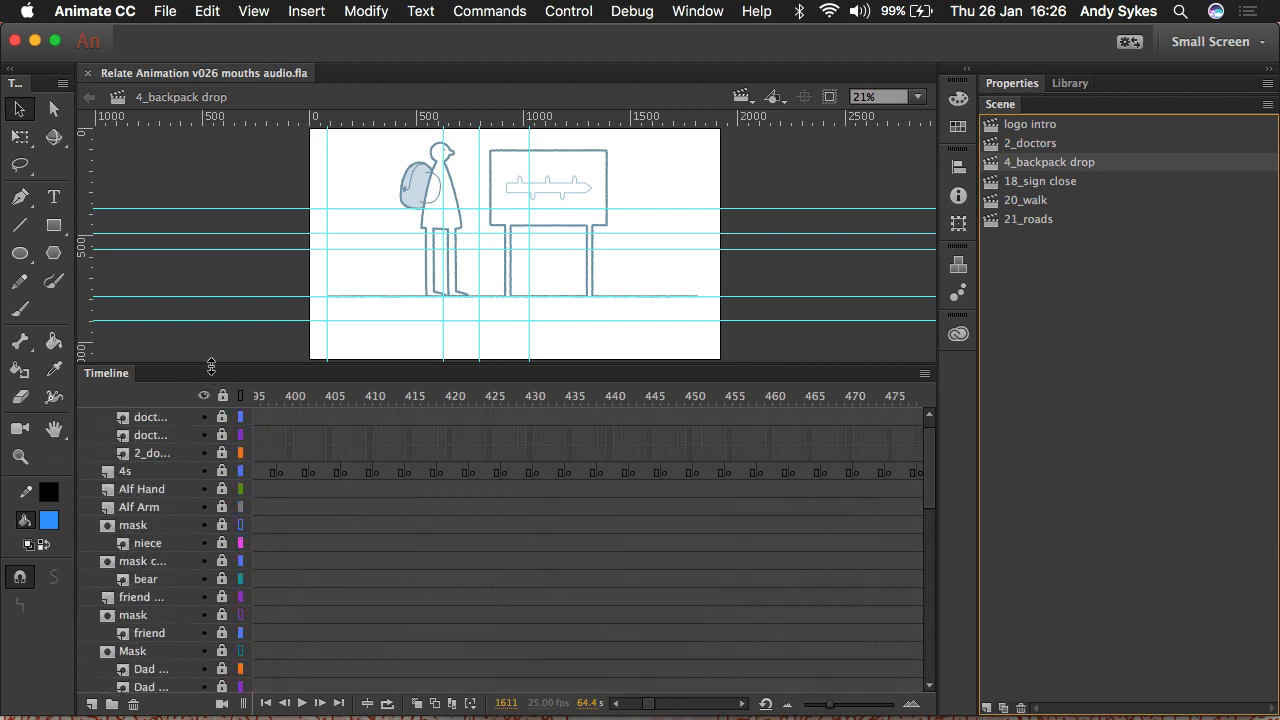
drag(216, 364, 218, 125)
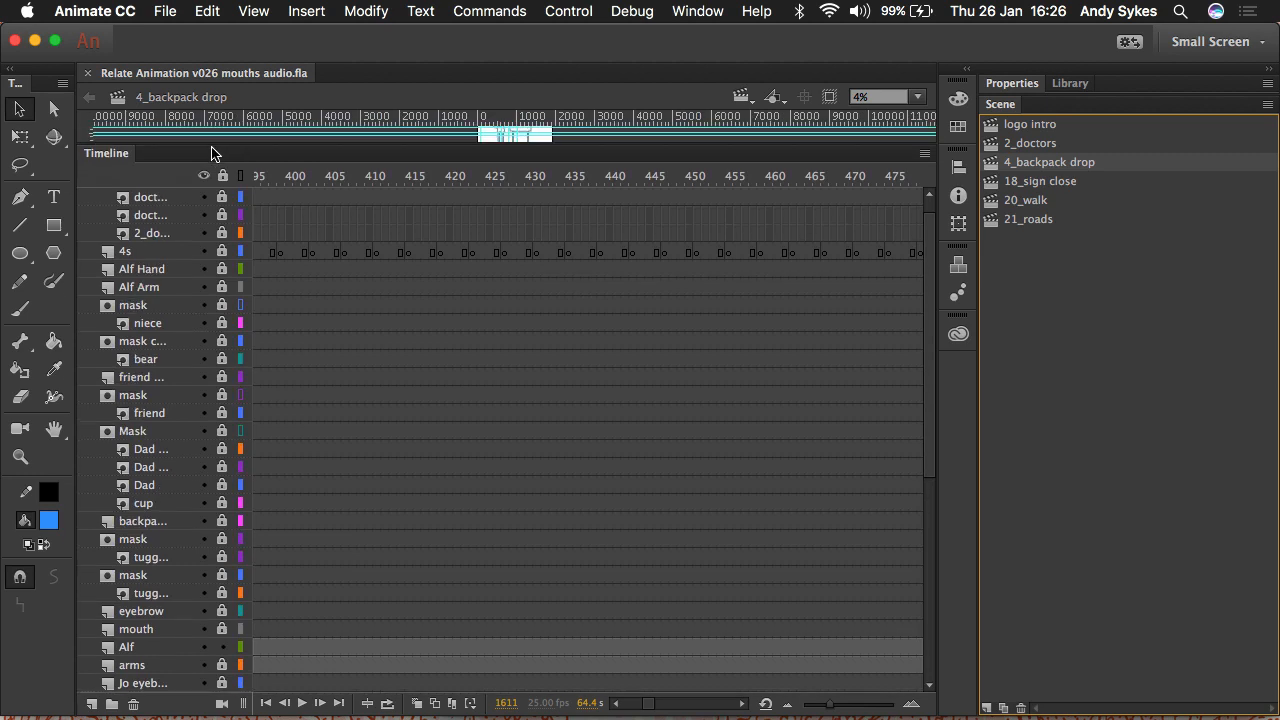
click(1030, 143)
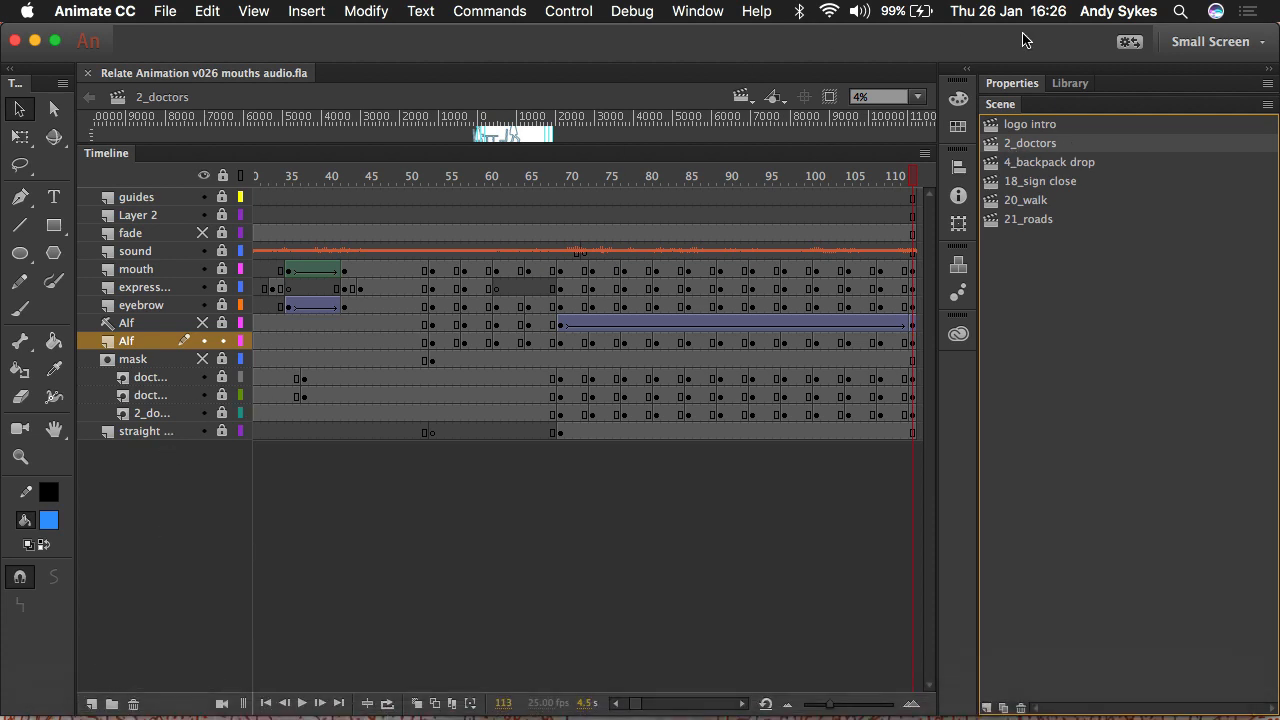
click(1048, 162)
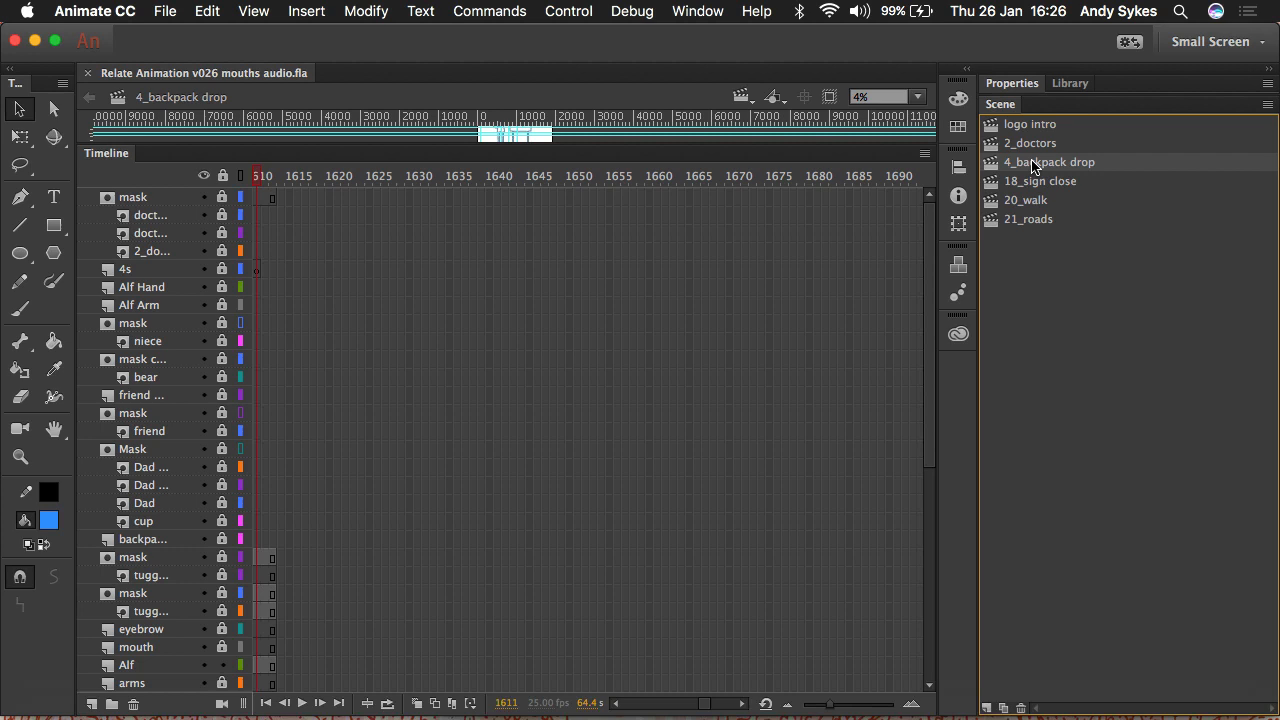
scroll(649, 561, left, 10)
scroll(649, 561, left, 10)
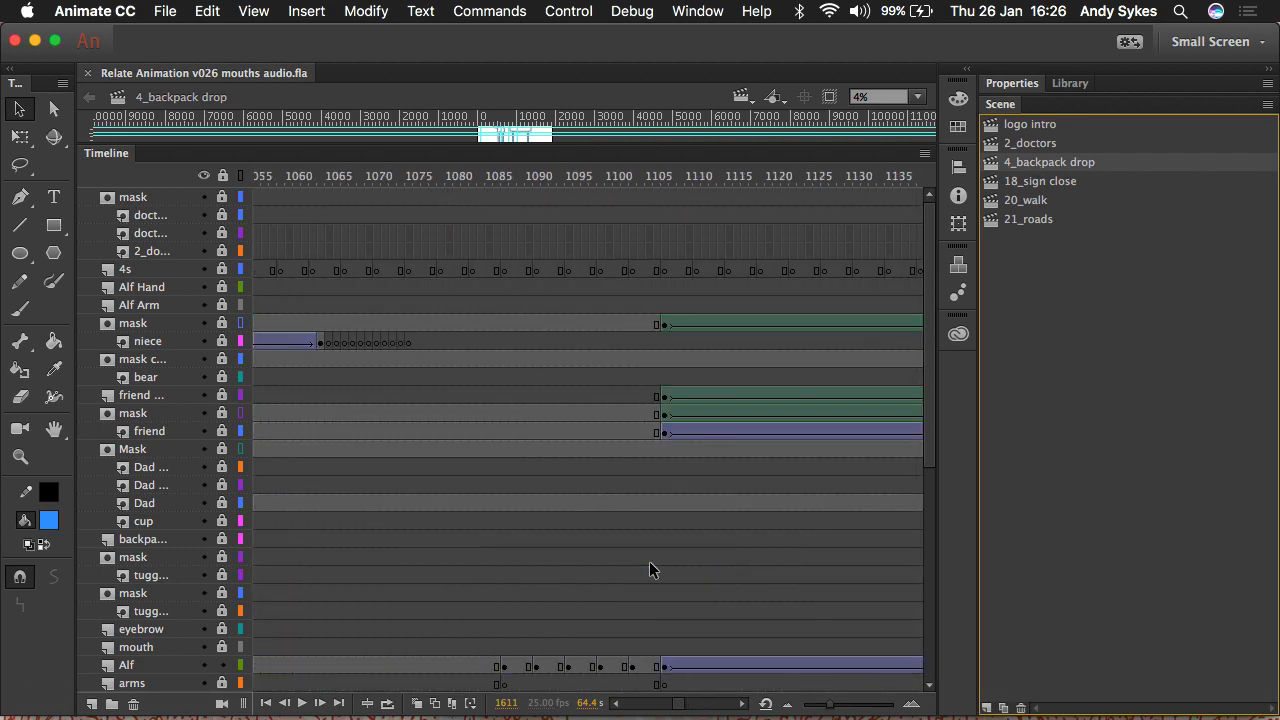
scroll(649, 561, left, 5)
scroll(649, 561, left, 15)
scroll(649, 561, left, 10)
scroll(649, 561, down, 5)
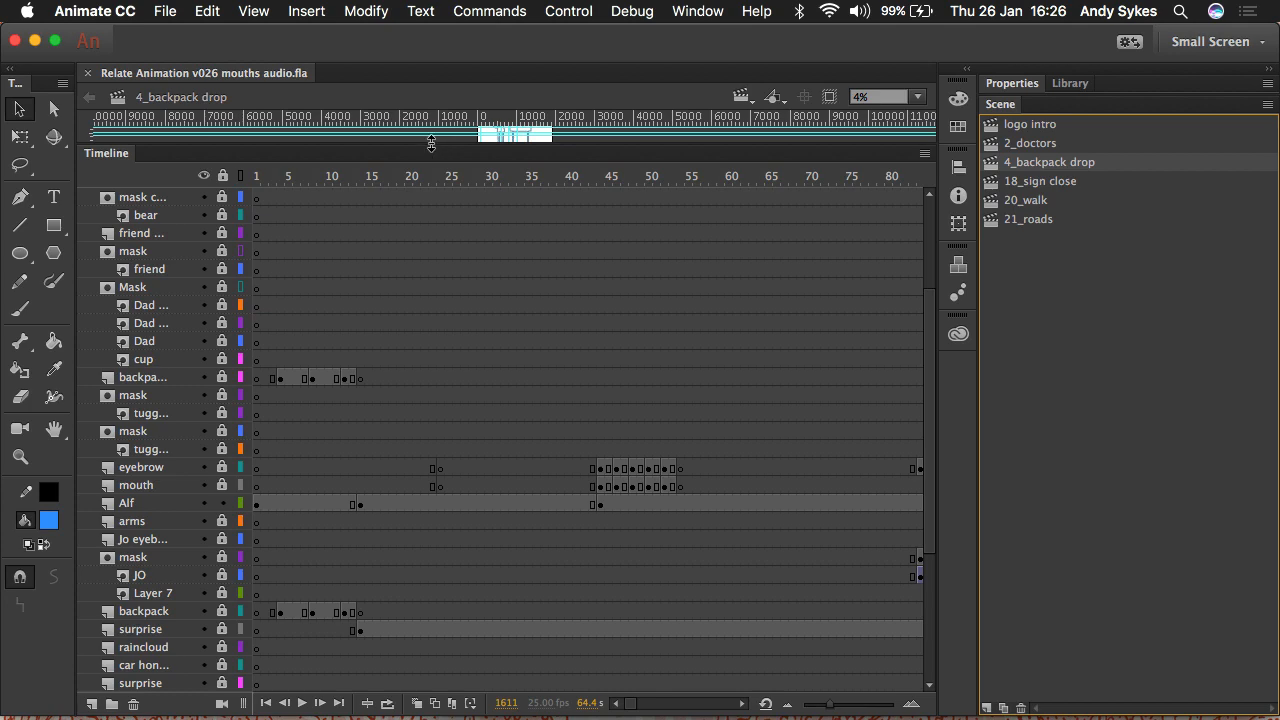
drag(432, 150, 480, 473)
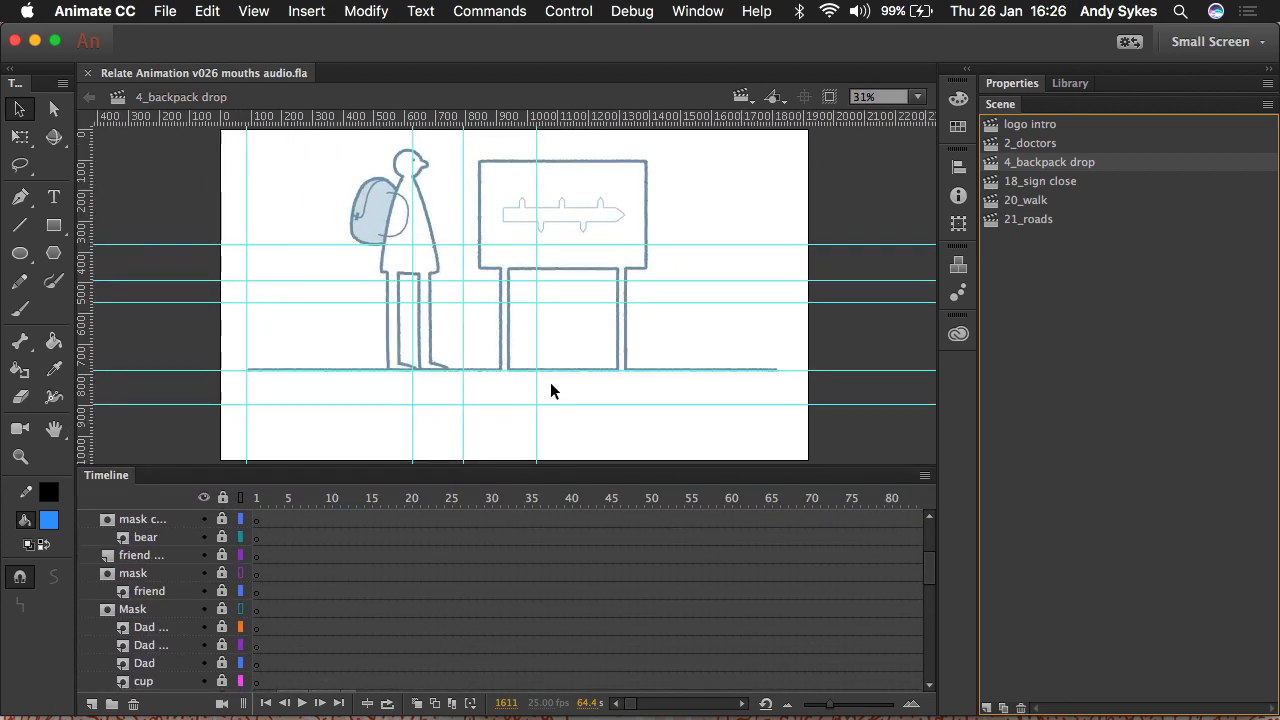
Create a new document from a broadcast title-safe template and fit the stage in the window
click(165, 11)
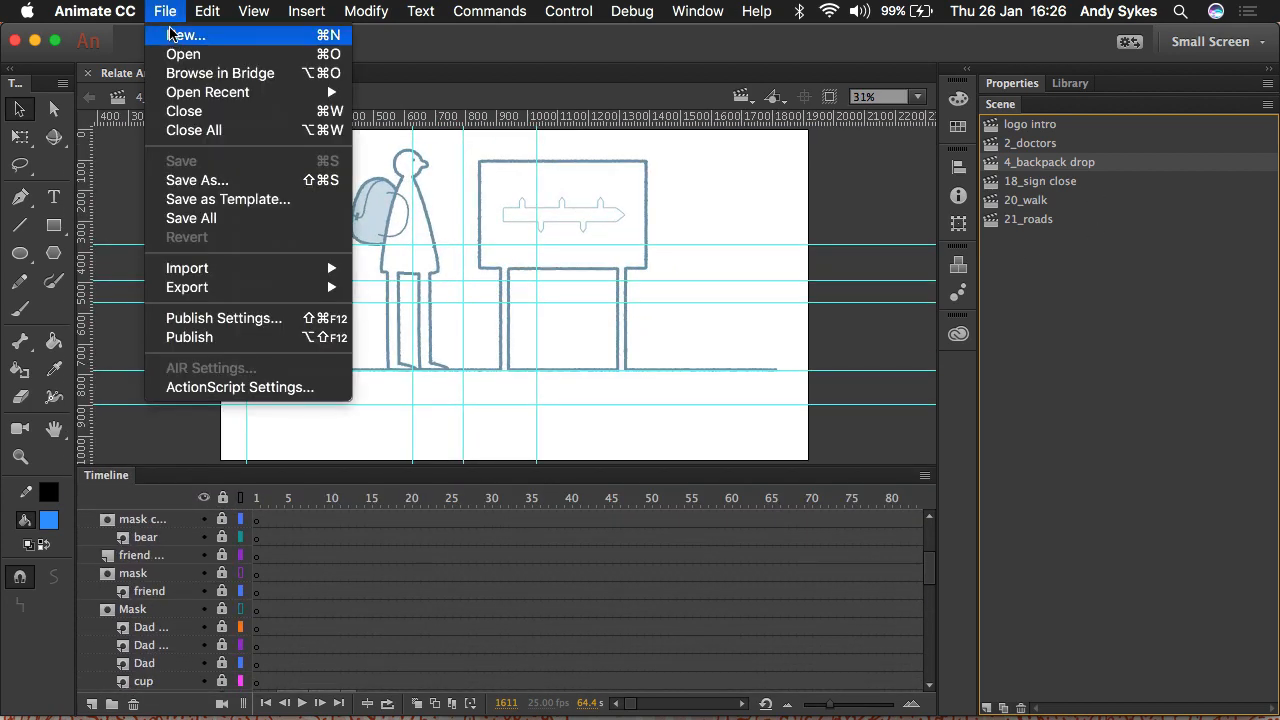
click(180, 35)
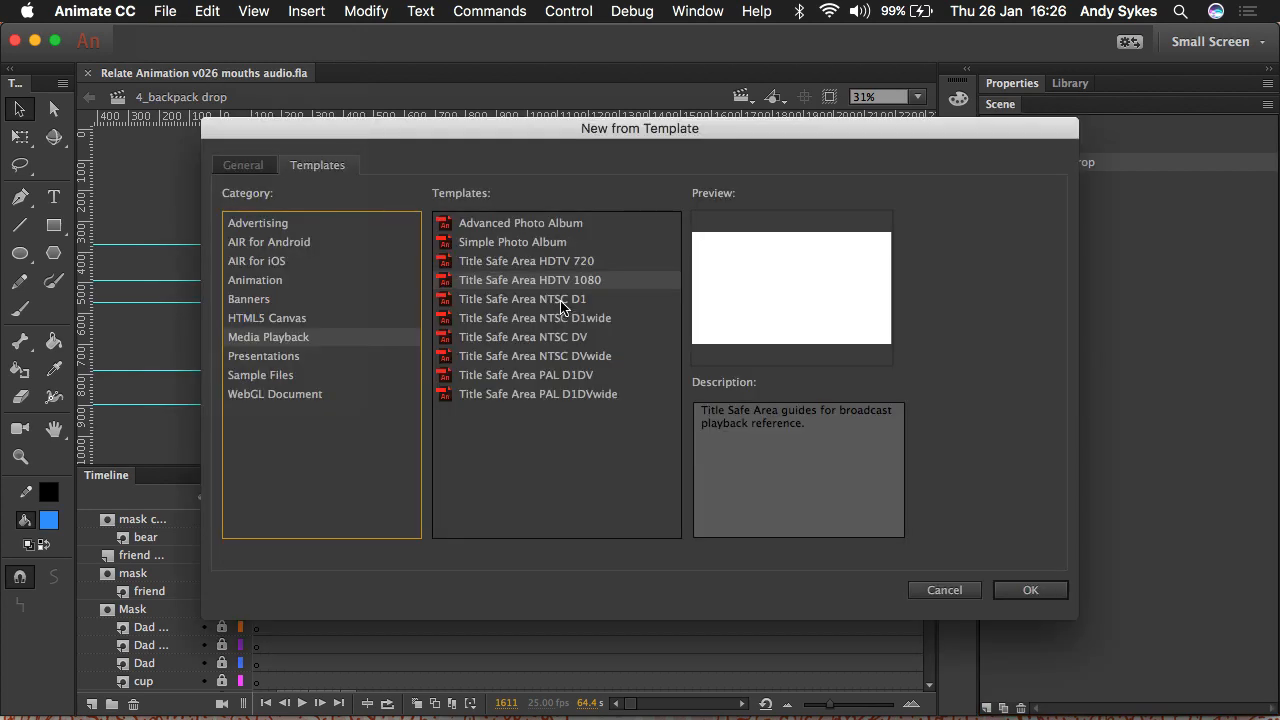
click(530, 280)
double_click(565, 287)
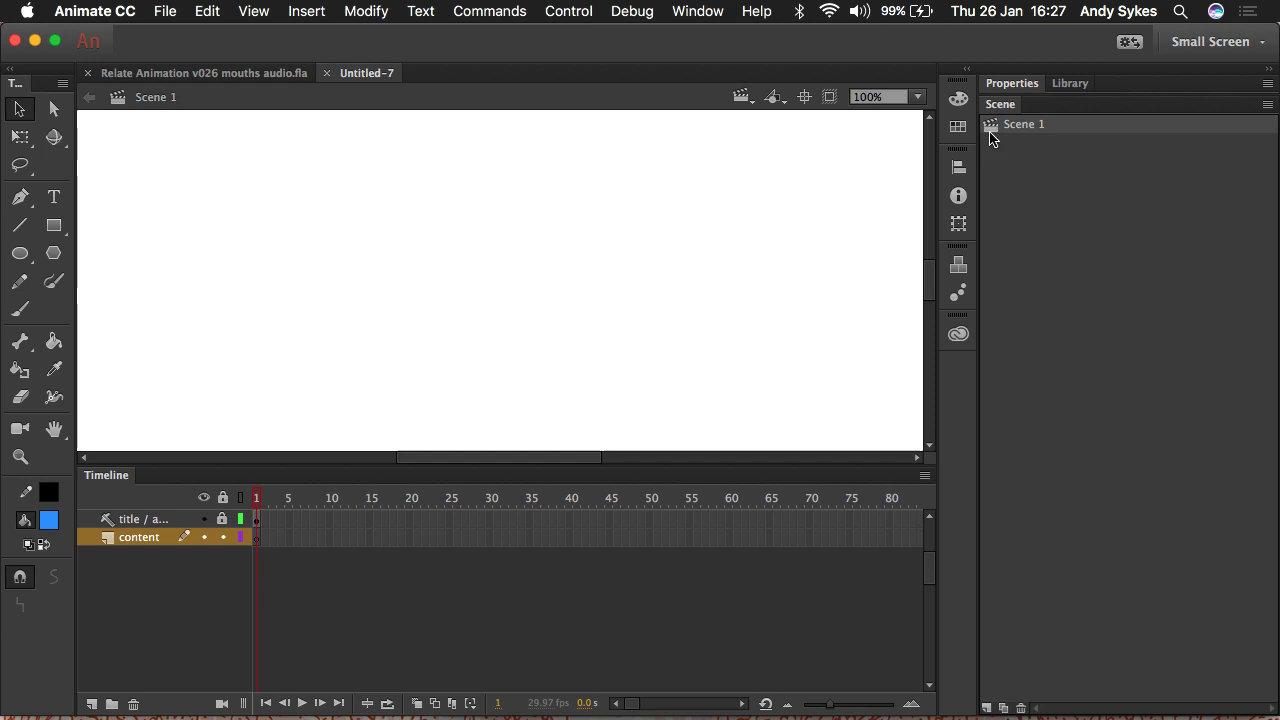
click(917, 97)
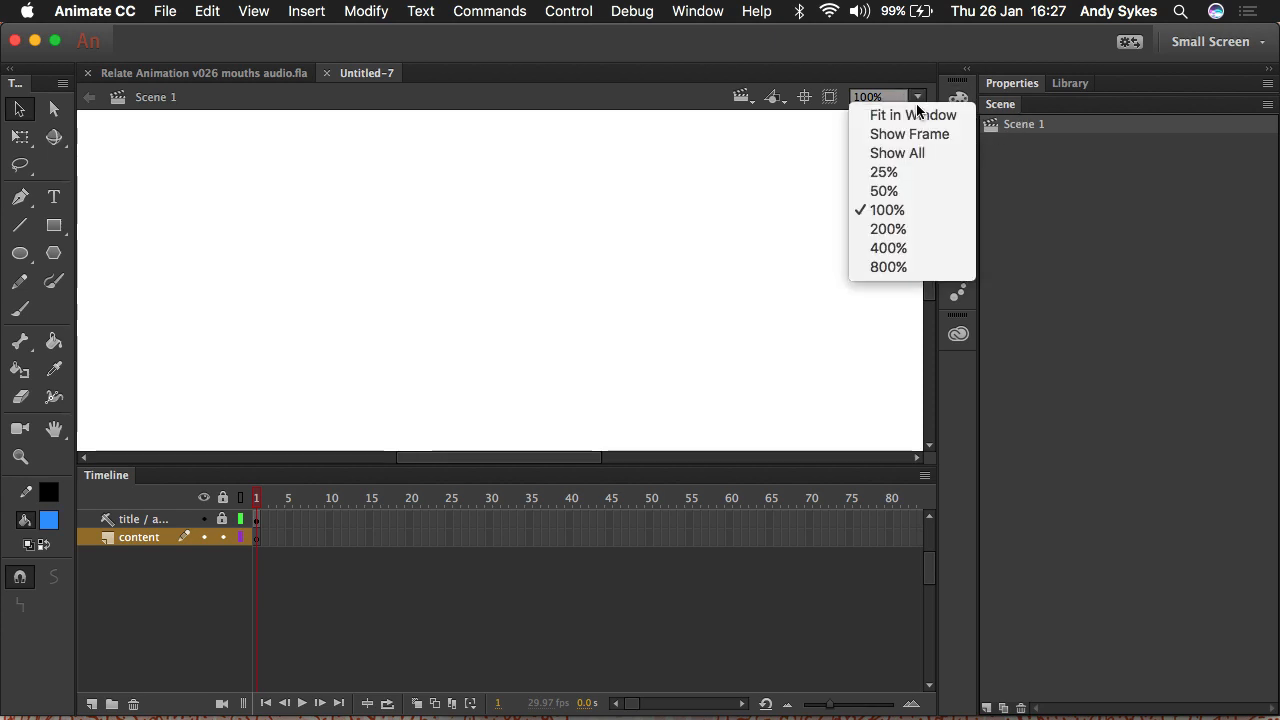
click(913, 116)
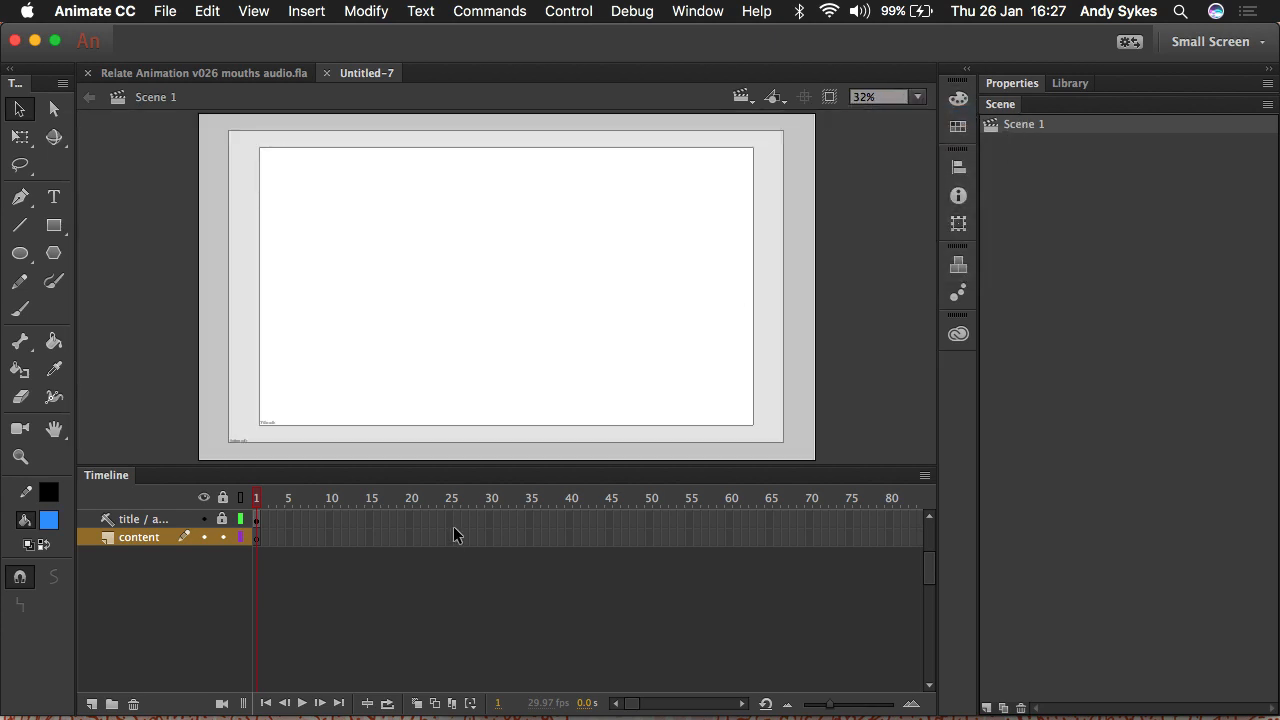
Draw a blue rectangle below stage centre and extend its content layer to frame 50
click(54, 226)
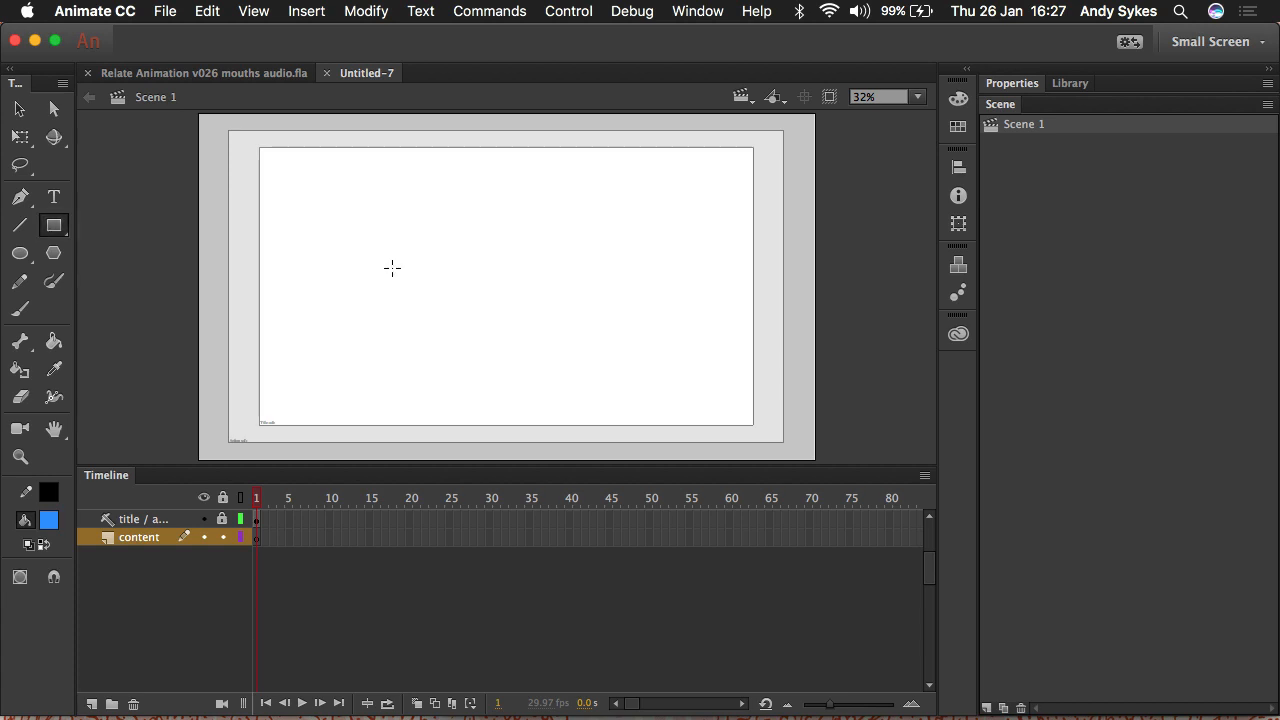
drag(391, 268, 589, 392)
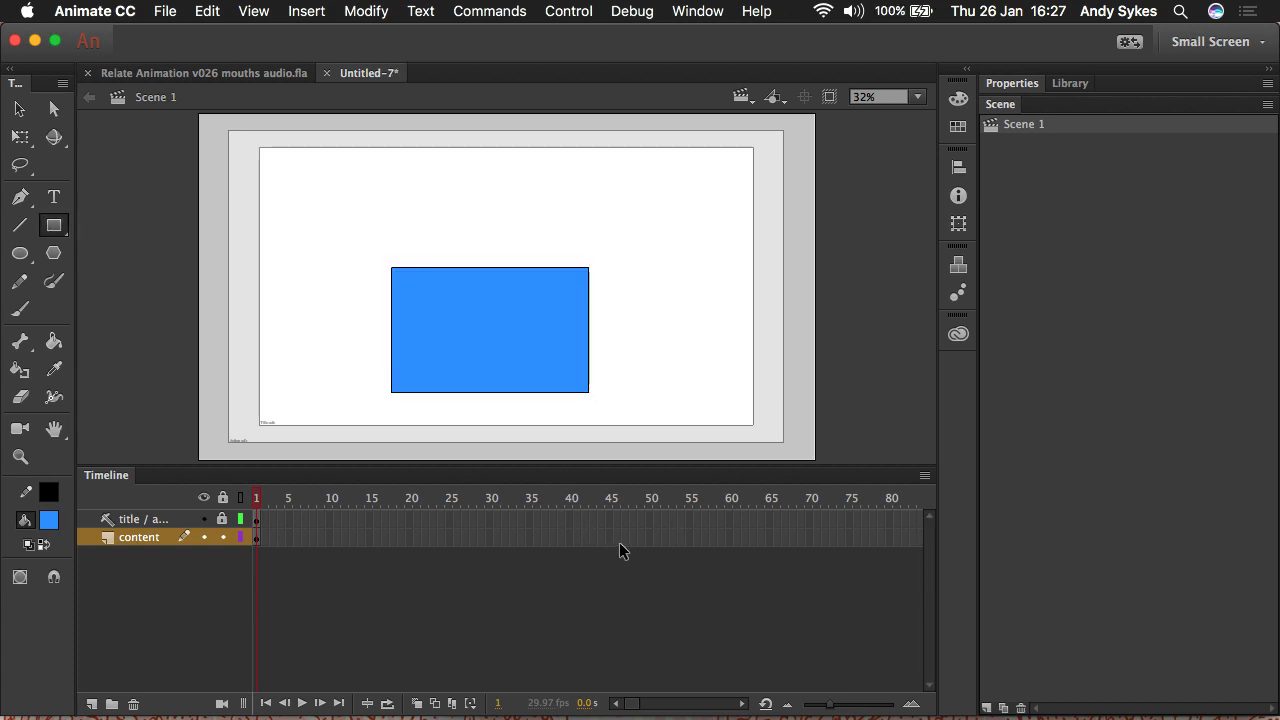
click(650, 540)
key(F5)
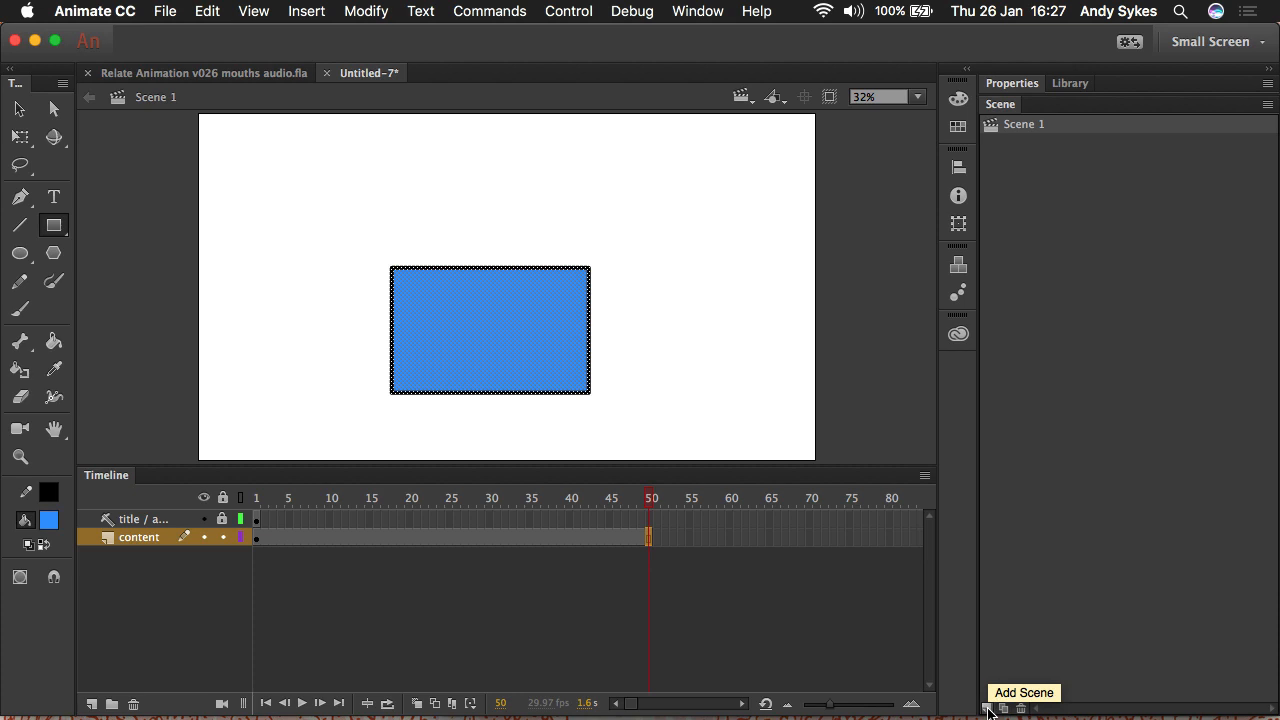
Add a second scene named Circle and draw a blue circle near its stage centre
click(988, 708)
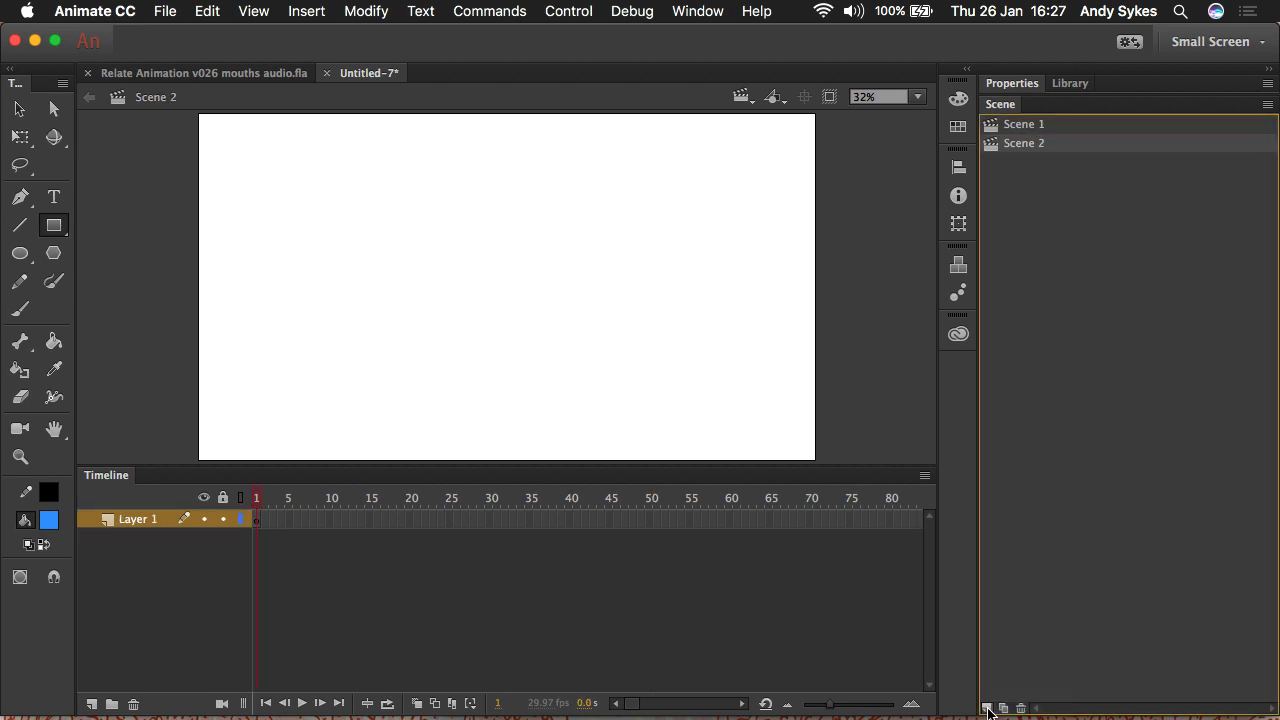
double_click(1025, 143)
text(Circle)
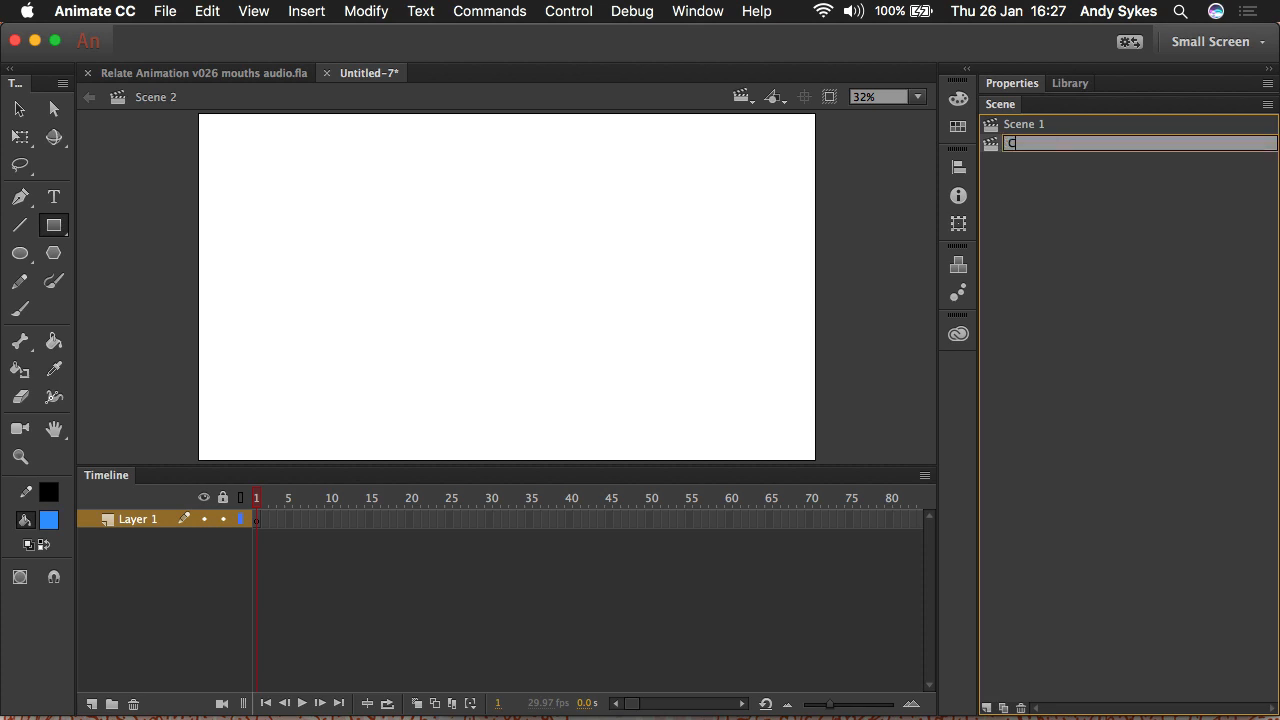
key(Return)
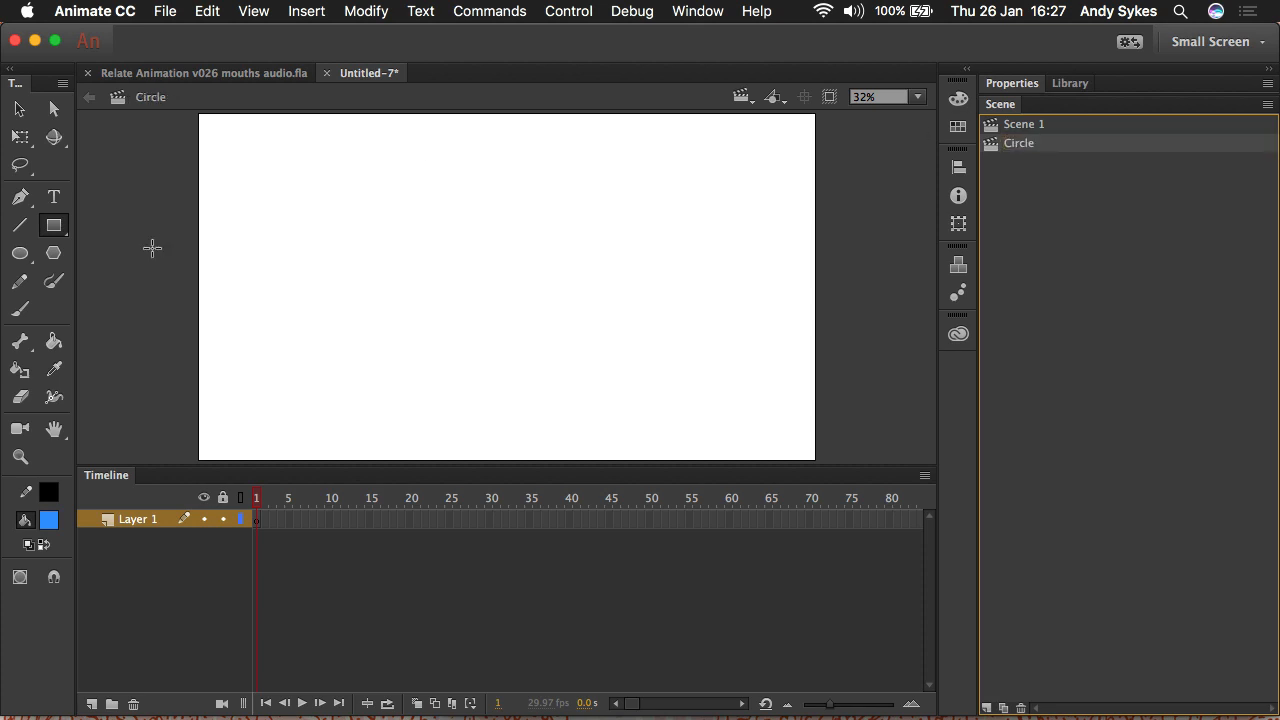
click(20, 253)
drag(437, 214, 659, 418)
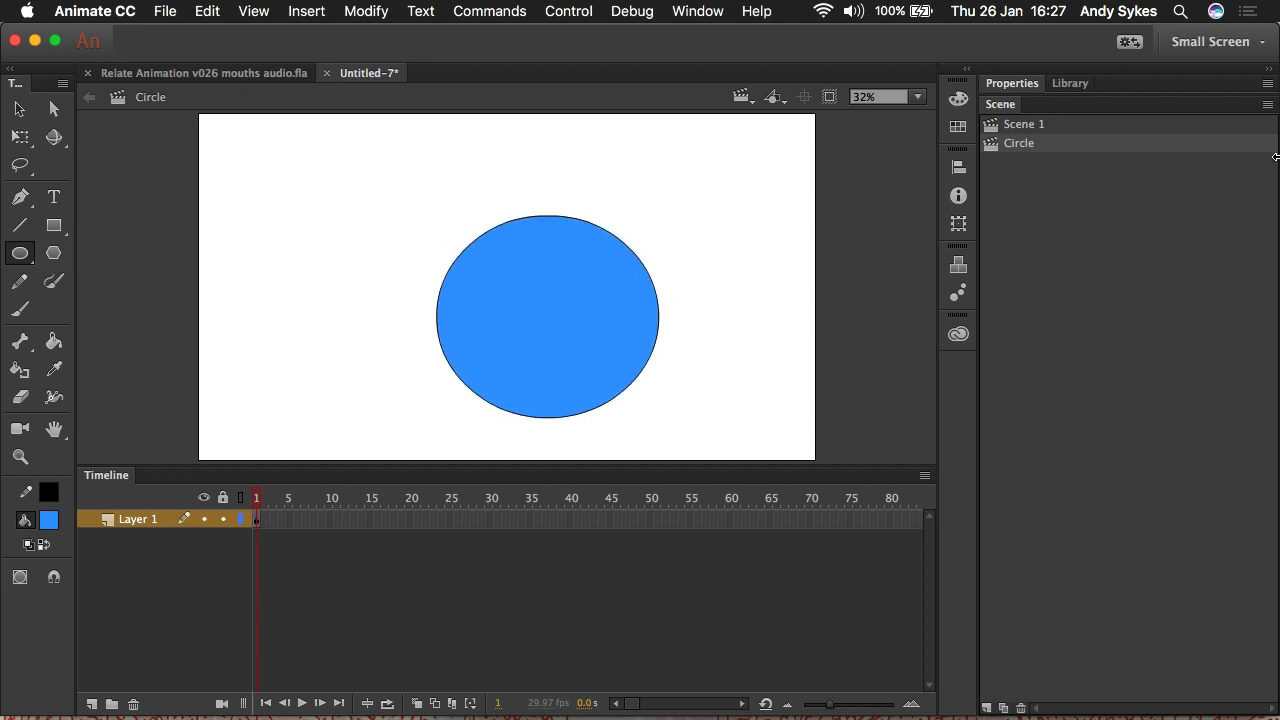
Rename Scene 1 to Square and extend the Circle scene's Layer 1 to frame 50
double_click(1024, 124)
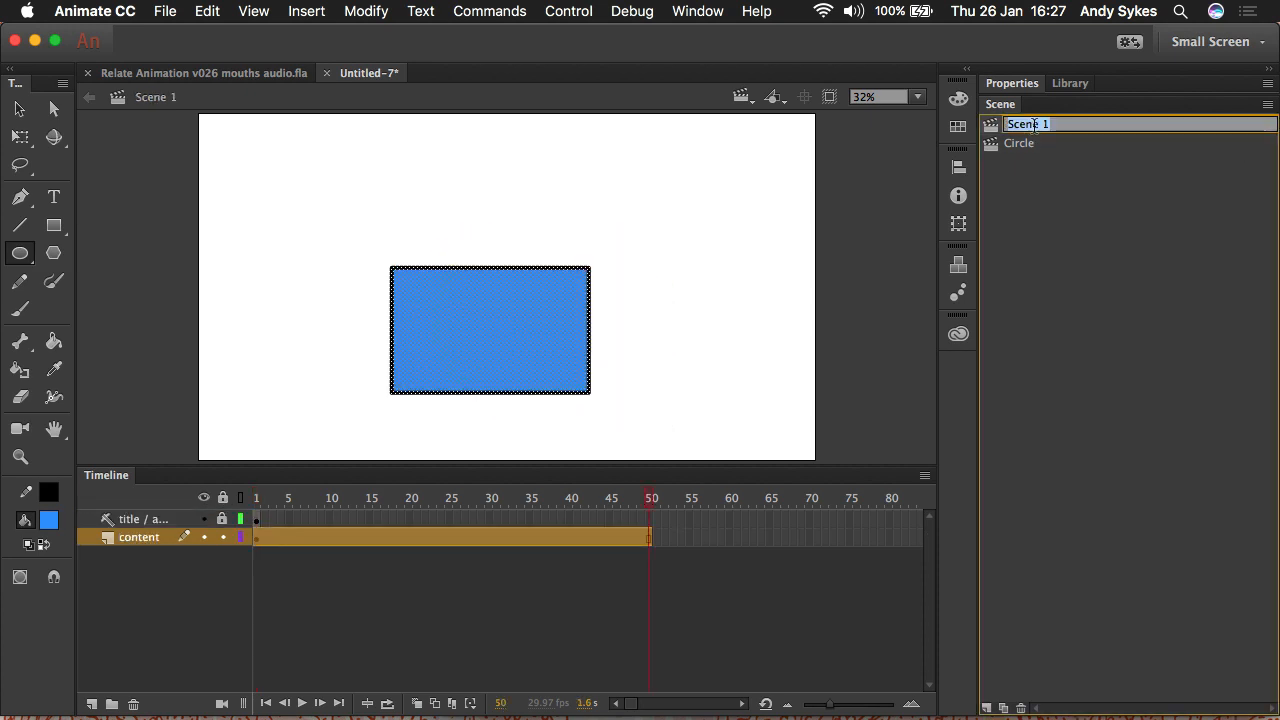
text(Square)
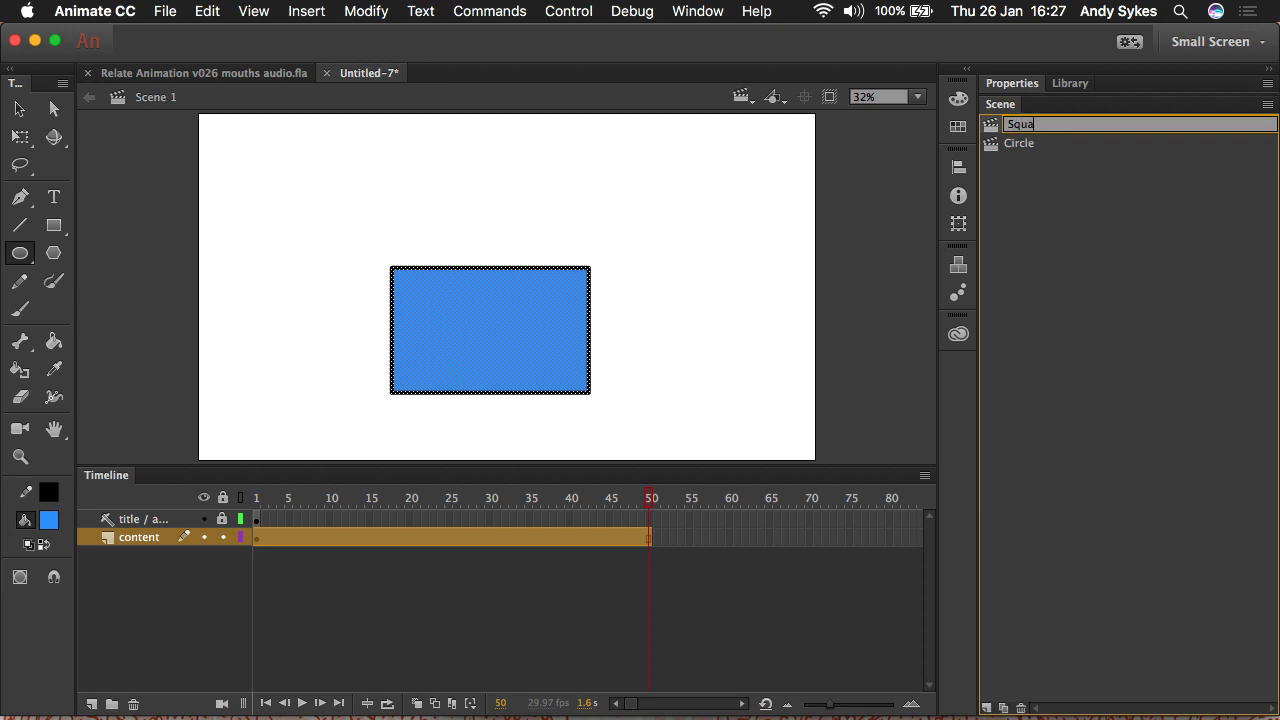
key(Return)
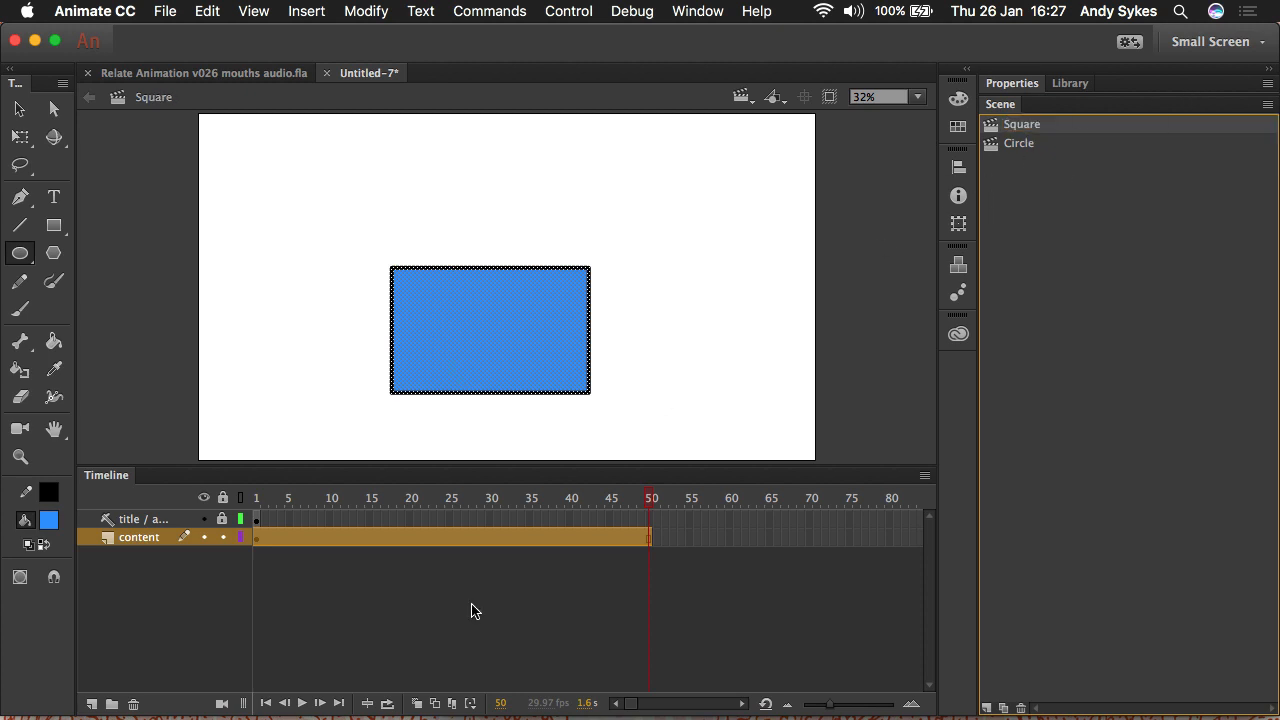
click(1019, 143)
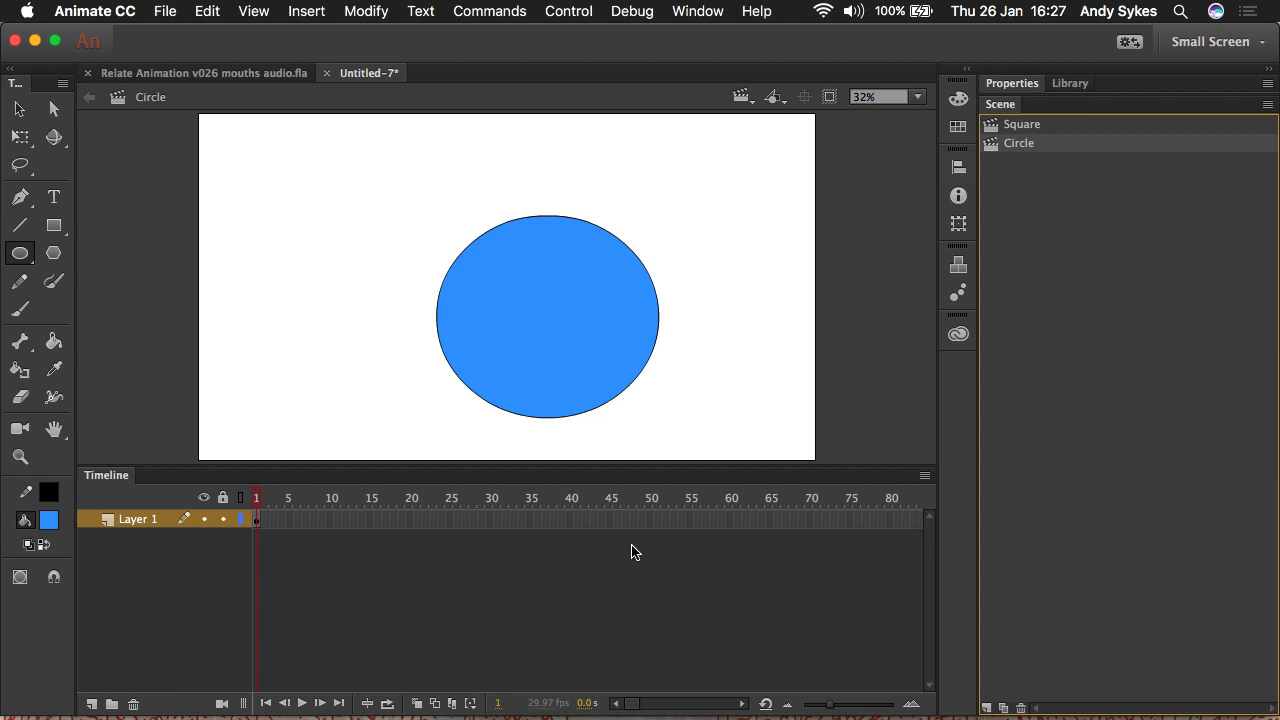
click(651, 521)
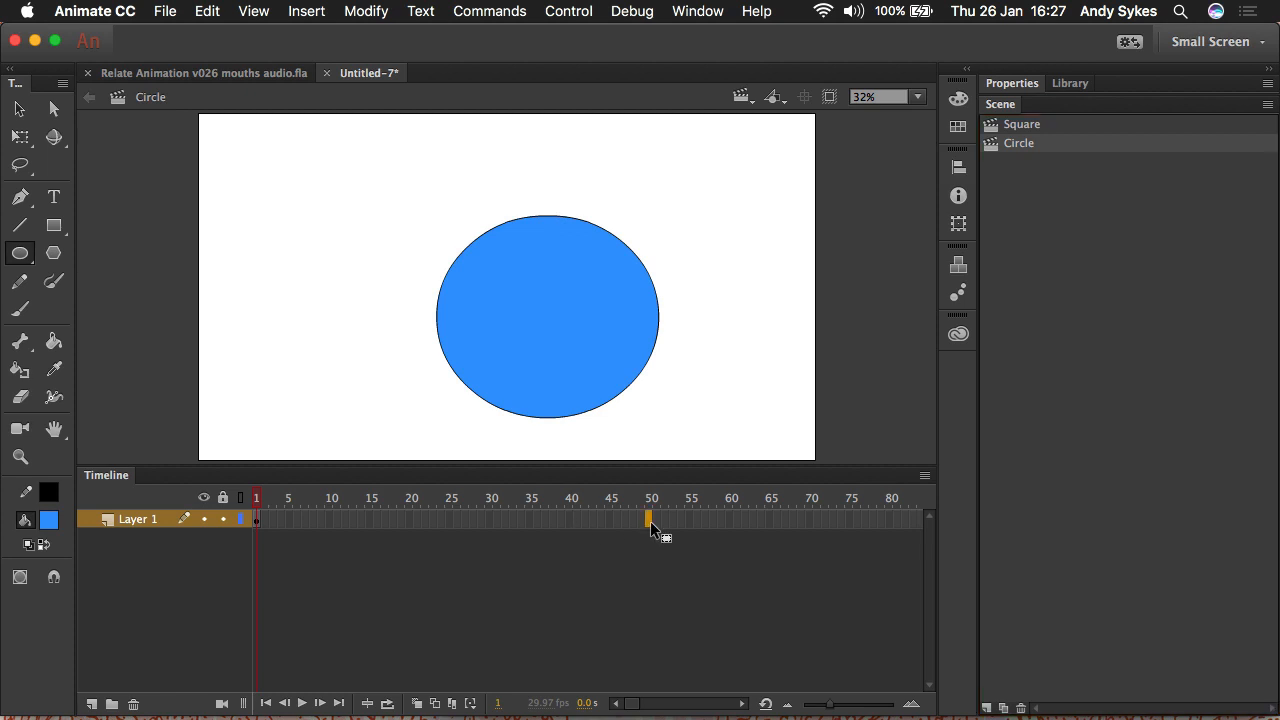
key(F5)
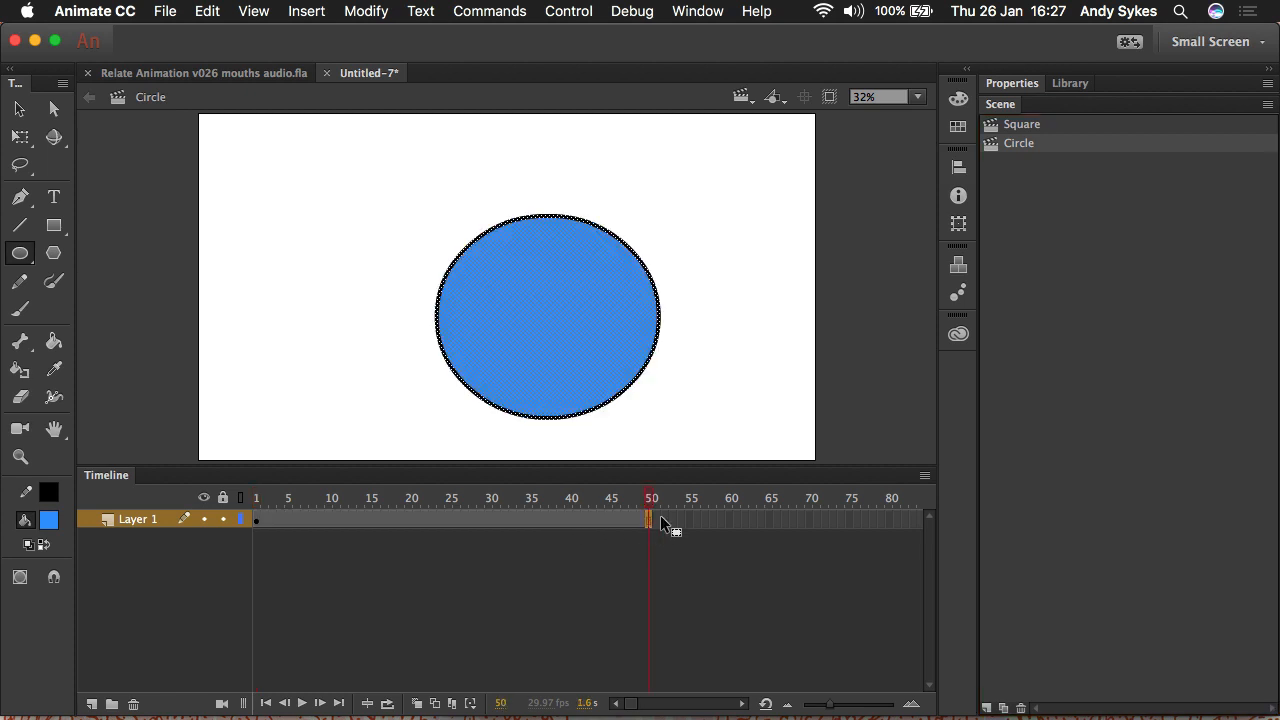
click(1240, 410)
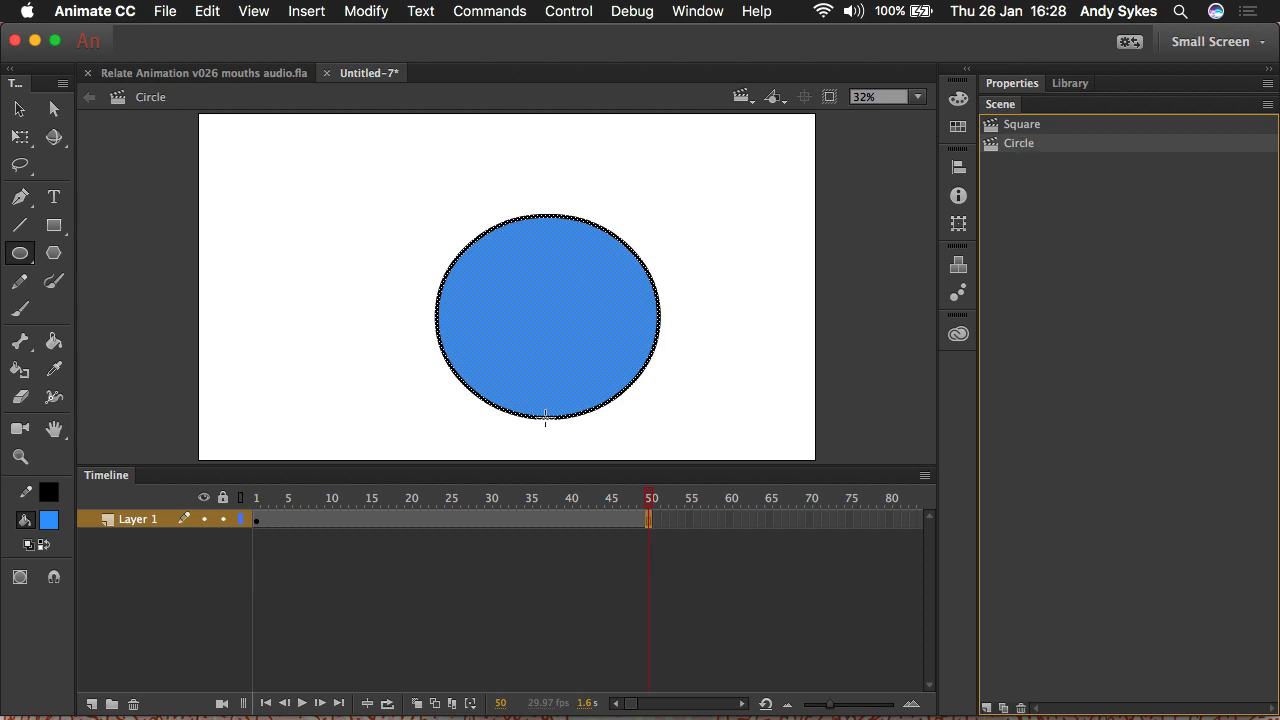
Cut the circle's frames from Layer 1, then undo the cut
click(160, 520)
right_click(337, 517)
click(392, 432)
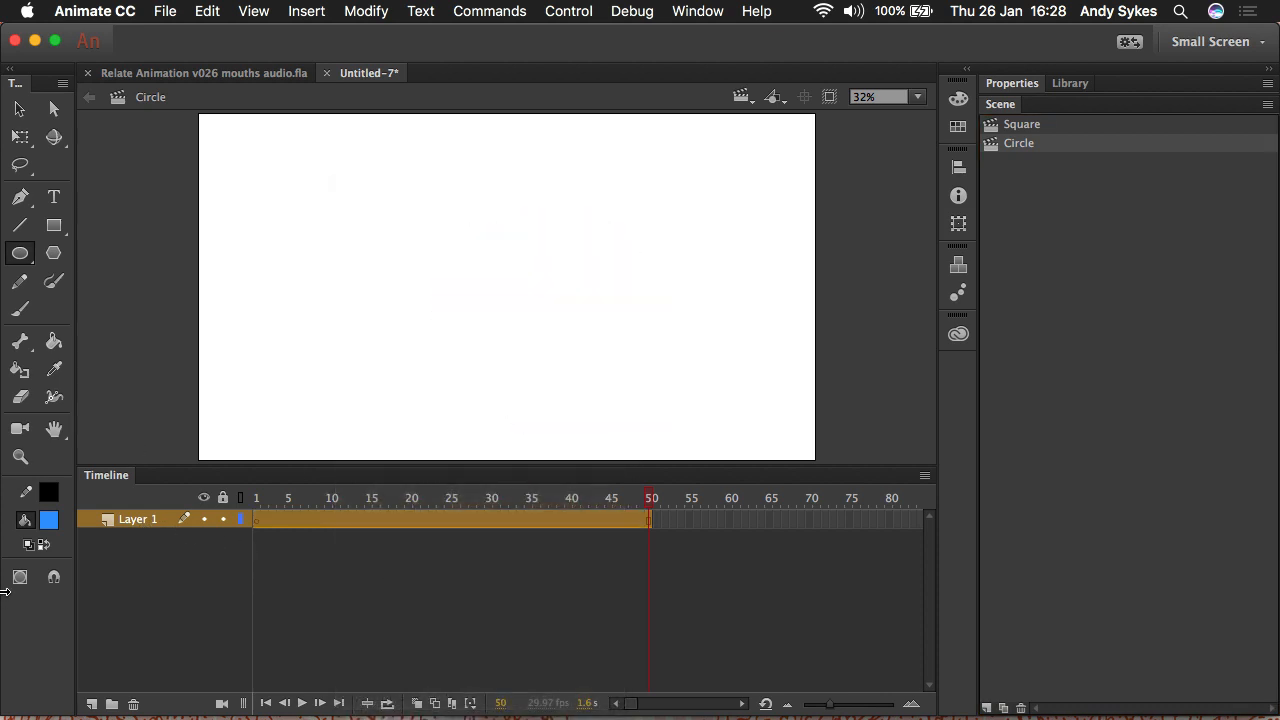
key(super+z)
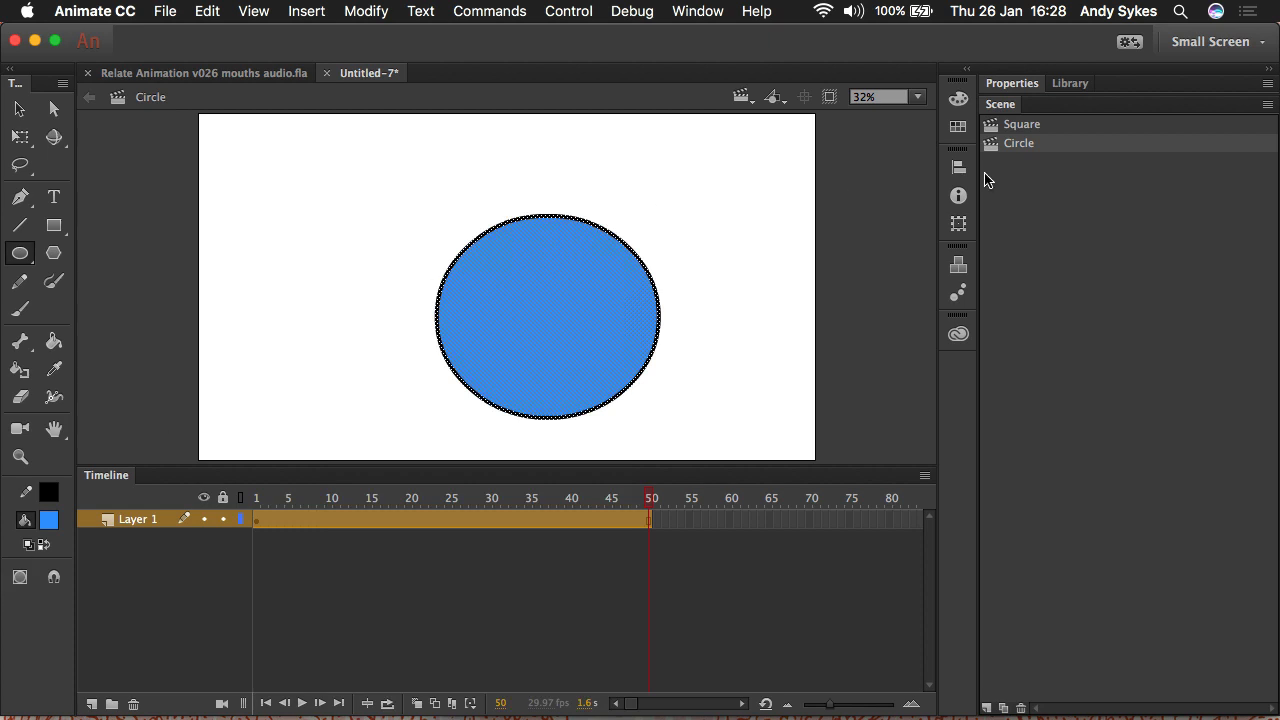
Move the Circle scene ahead of Square in the scene order and check Square
click(1022, 143)
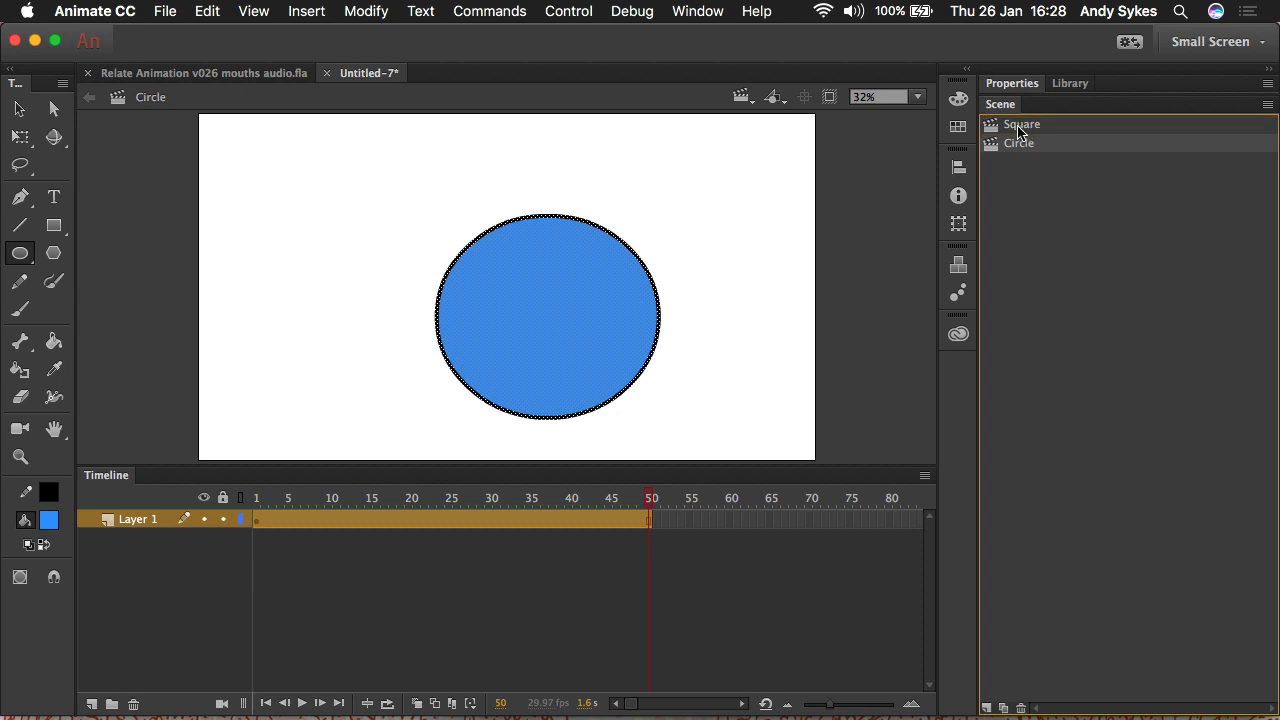
drag(1022, 126, 1022, 150)
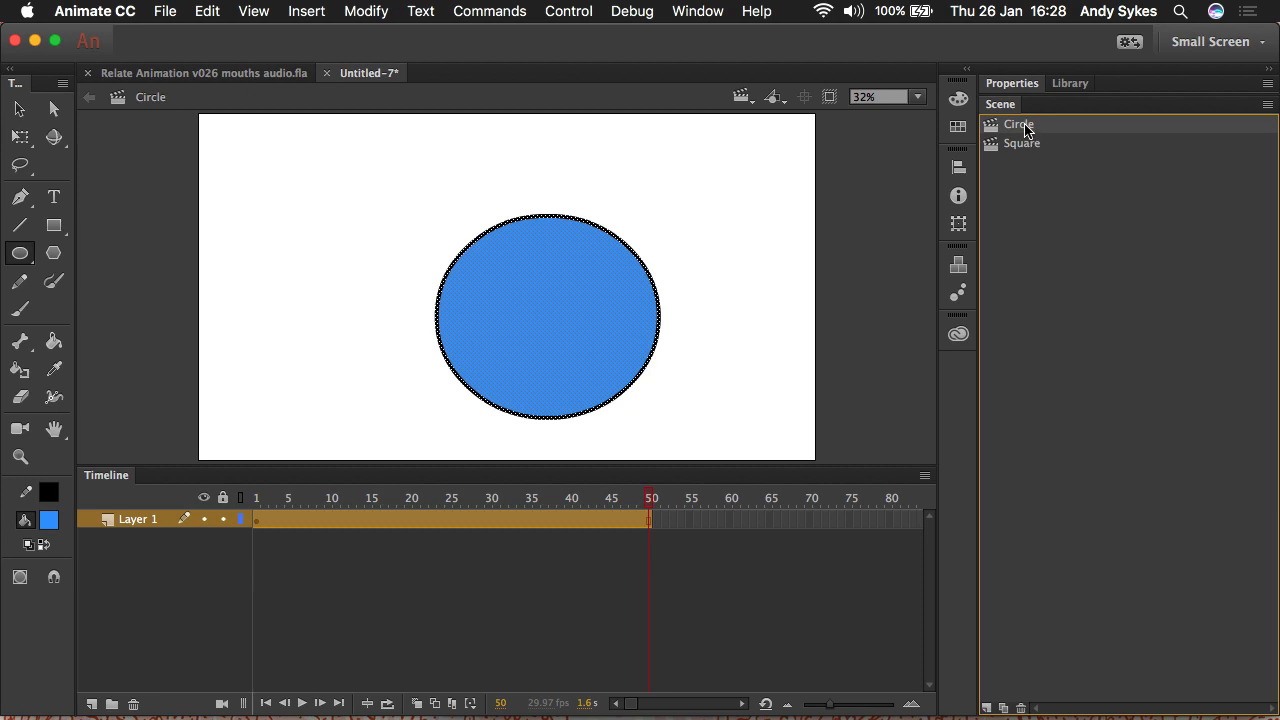
click(1024, 144)
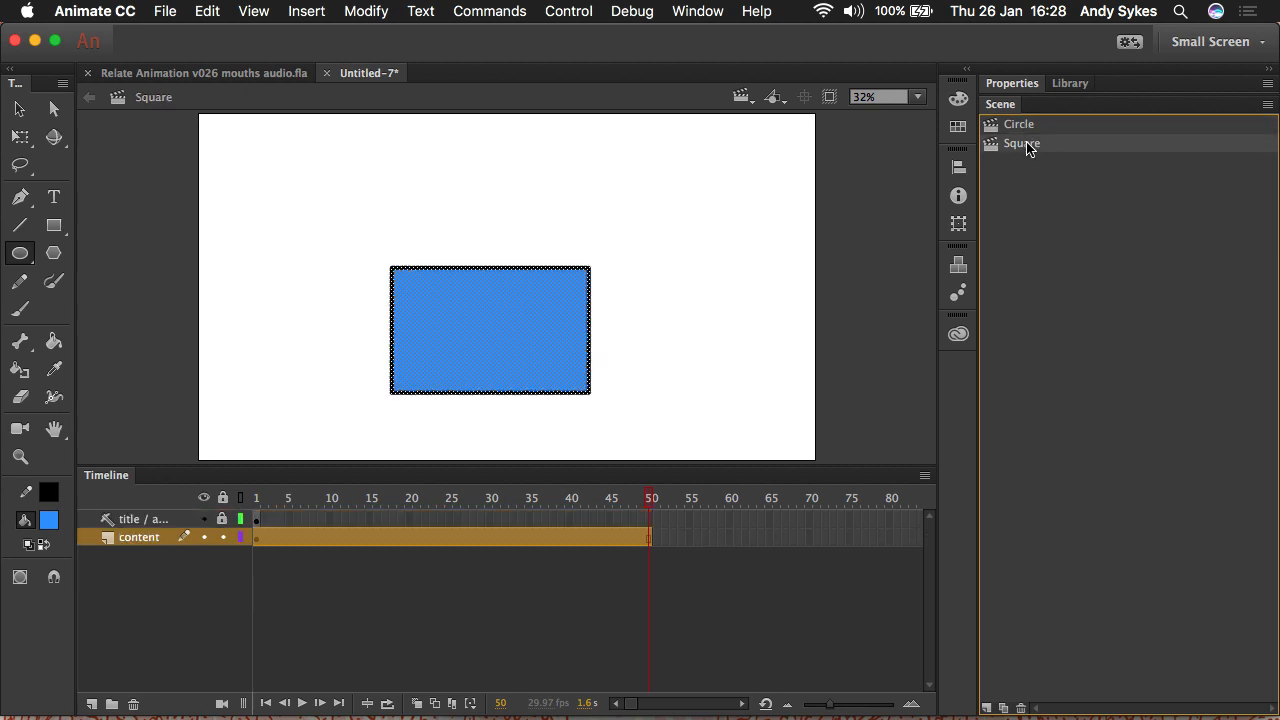
Duplicate the Circle scene, place the copy after Square and name it Circle revenge
click(1020, 125)
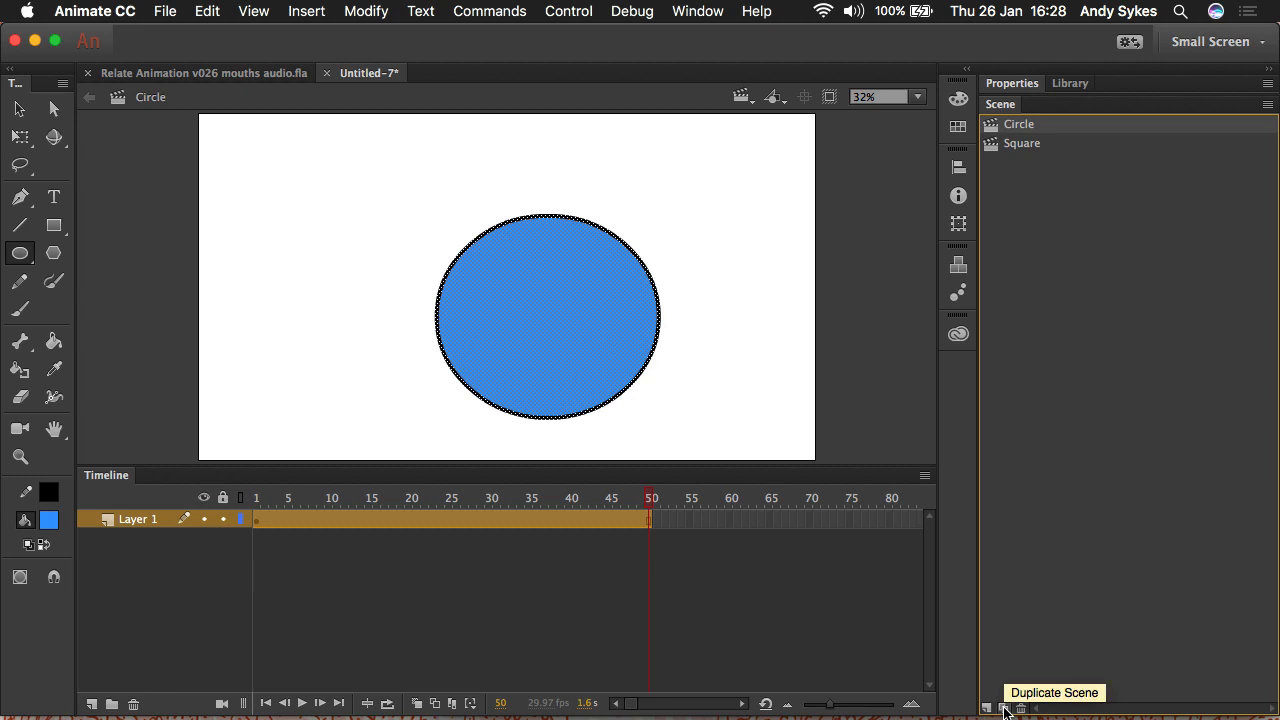
click(1006, 709)
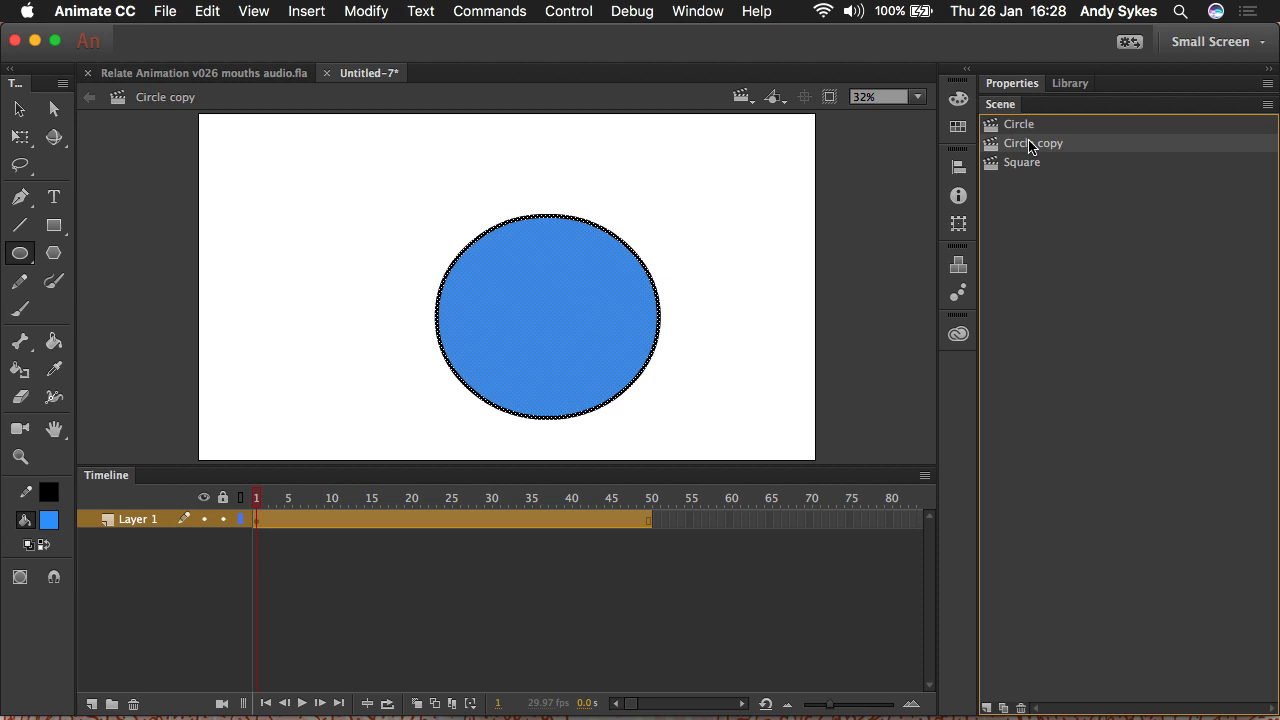
drag(1022, 143, 1034, 190)
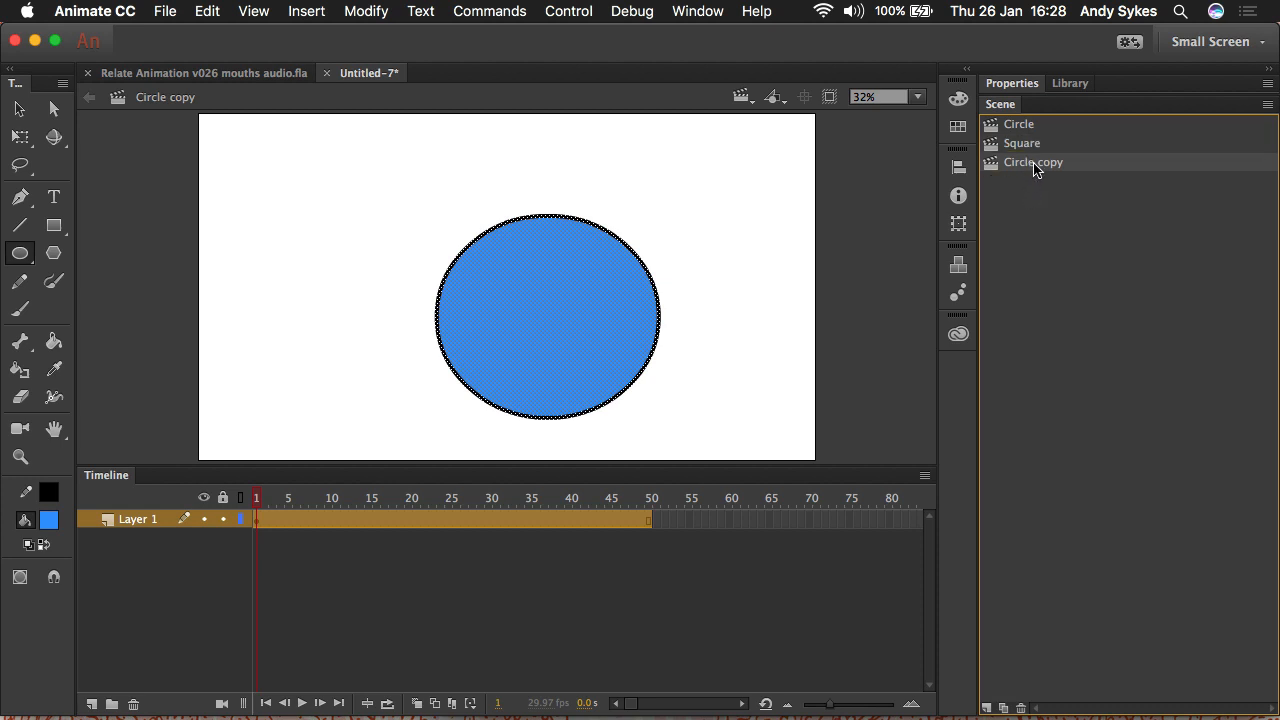
double_click(1037, 166)
text(Circle)
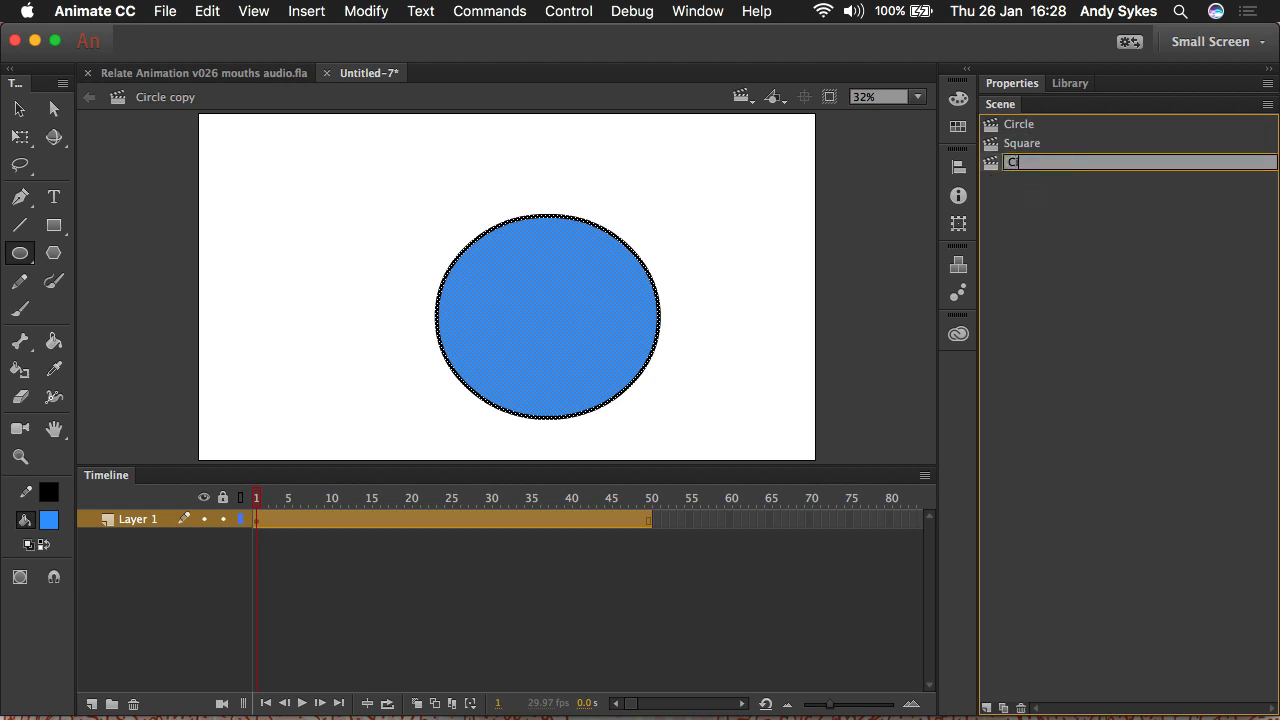
text( revenge)
key(Return)
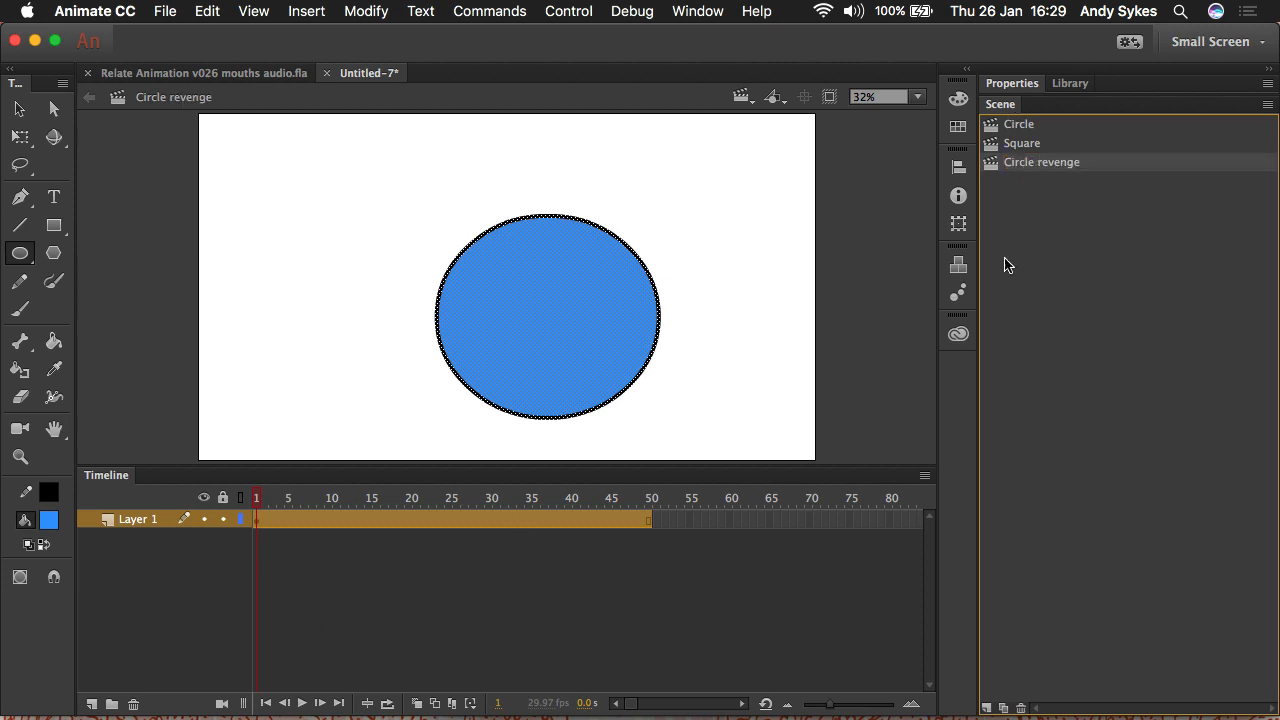
click(497, 12)
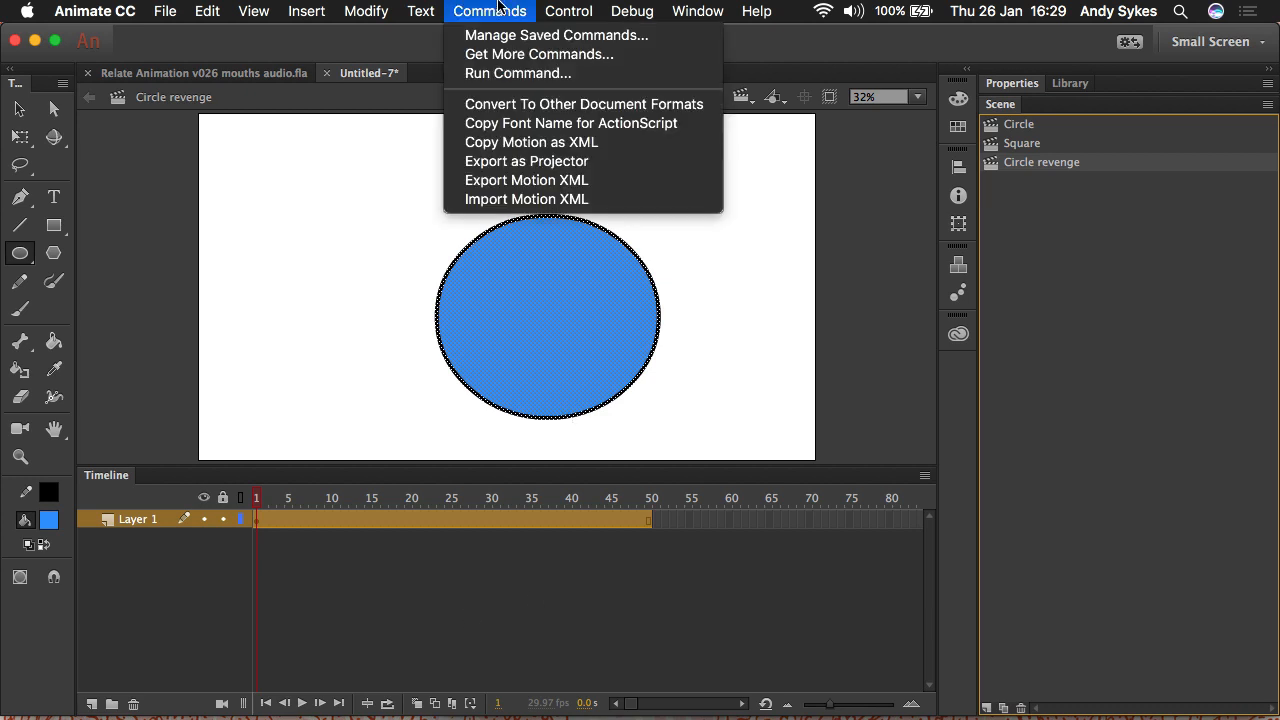
click(571, 154)
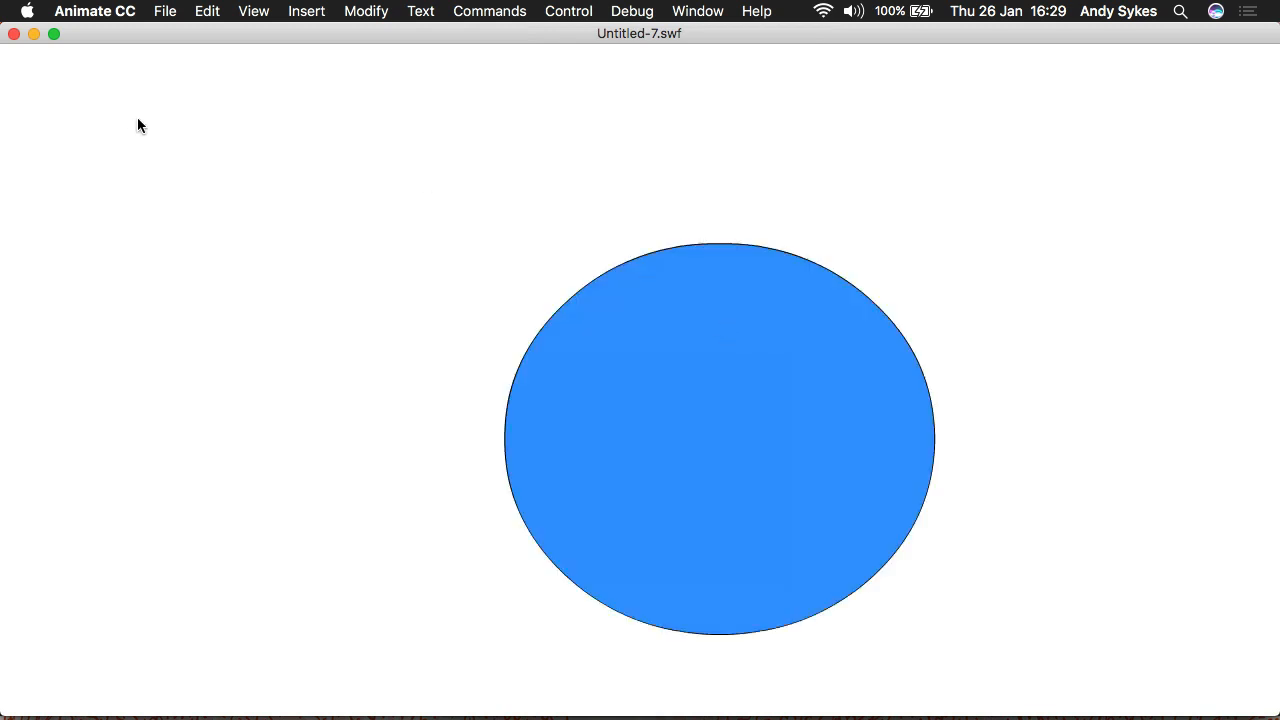
click(15, 34)
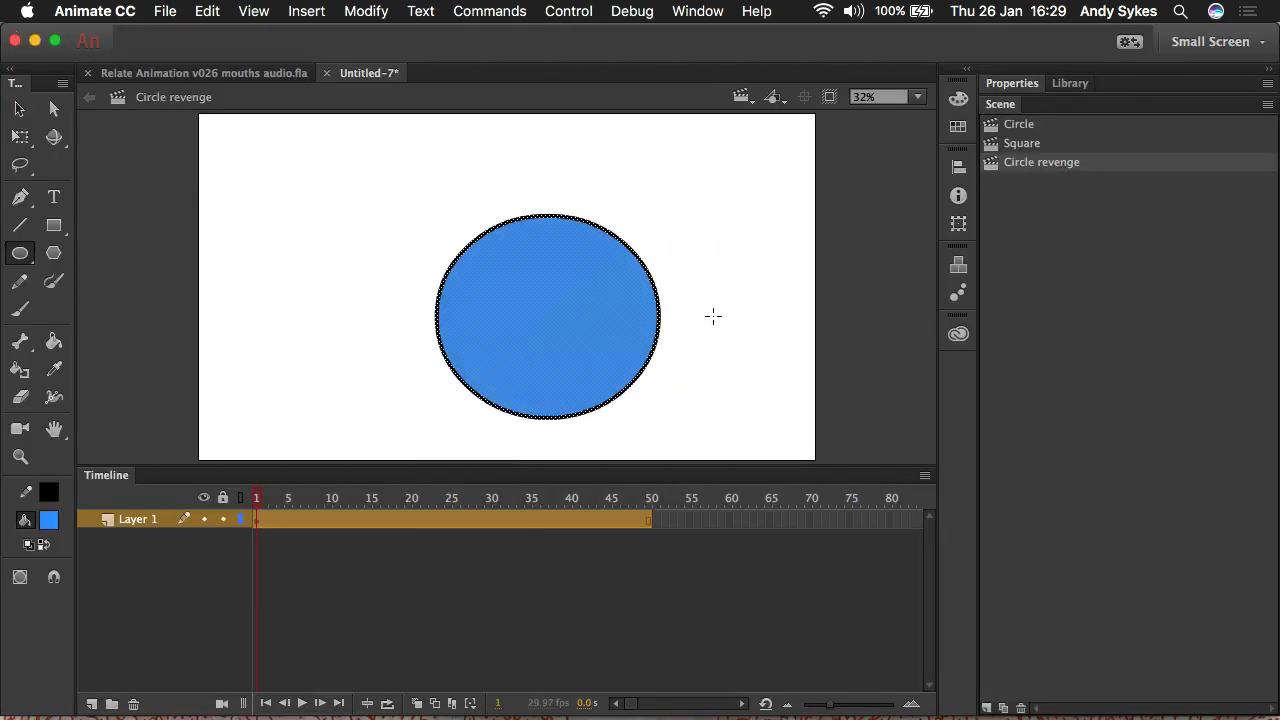